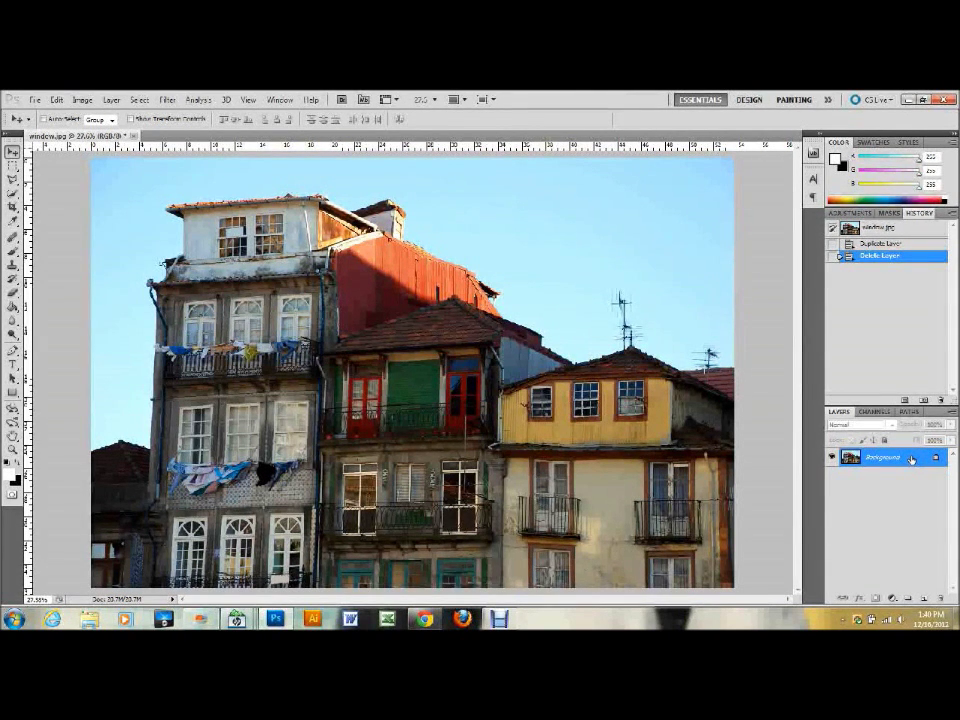
# Step: Duplicate the Background layer into a new Layer 1 with Ctrl+J
pyautogui.hotkey('ctrl', 'j')
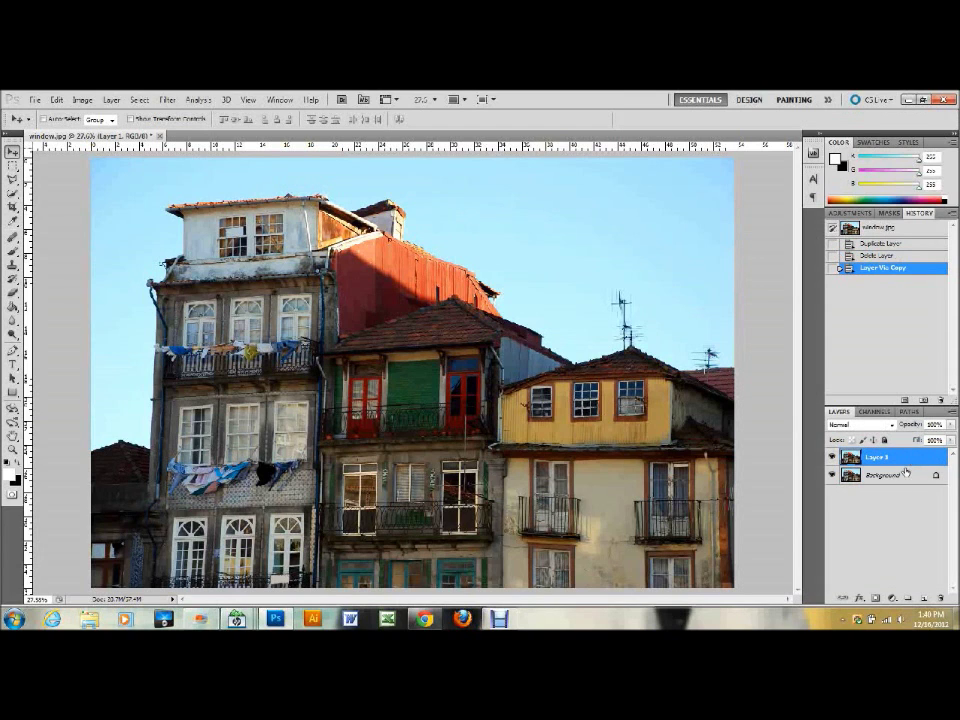
# Step: With the Background layer selected, create a new black Alpha 1 channel in the Channels panel
pyautogui.moveTo(903, 481)
pyautogui.mouseDown()
pyautogui.moveTo(917, 540)
pyautogui.moveTo(911, 591)
pyautogui.moveTo(925, 596)
pyautogui.moveTo(921, 477)
pyautogui.mouseUp()
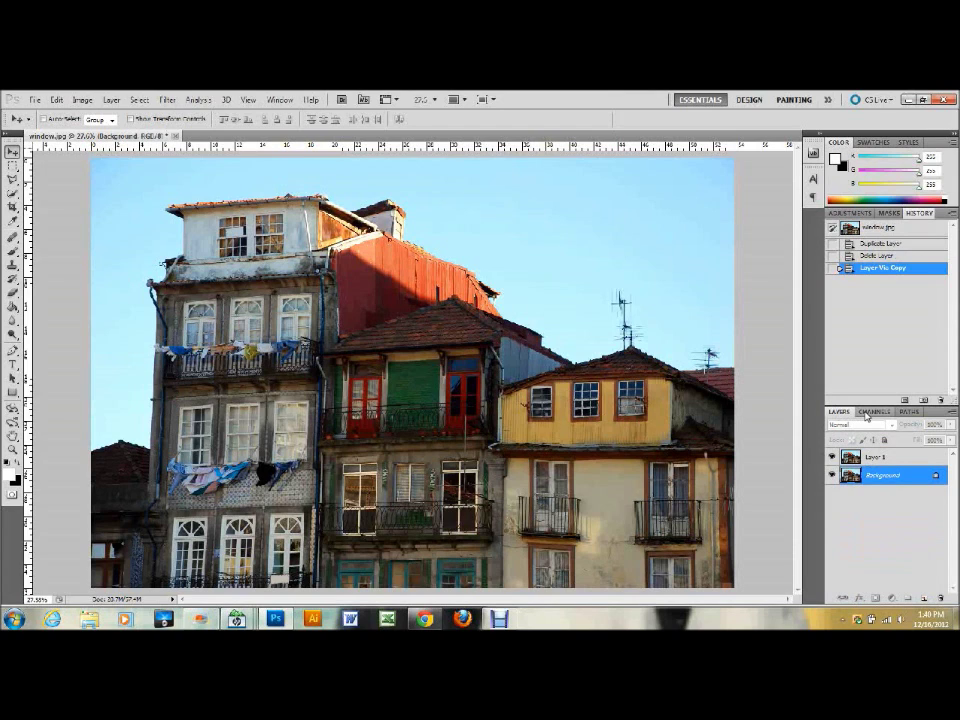
pyautogui.click(876, 412)
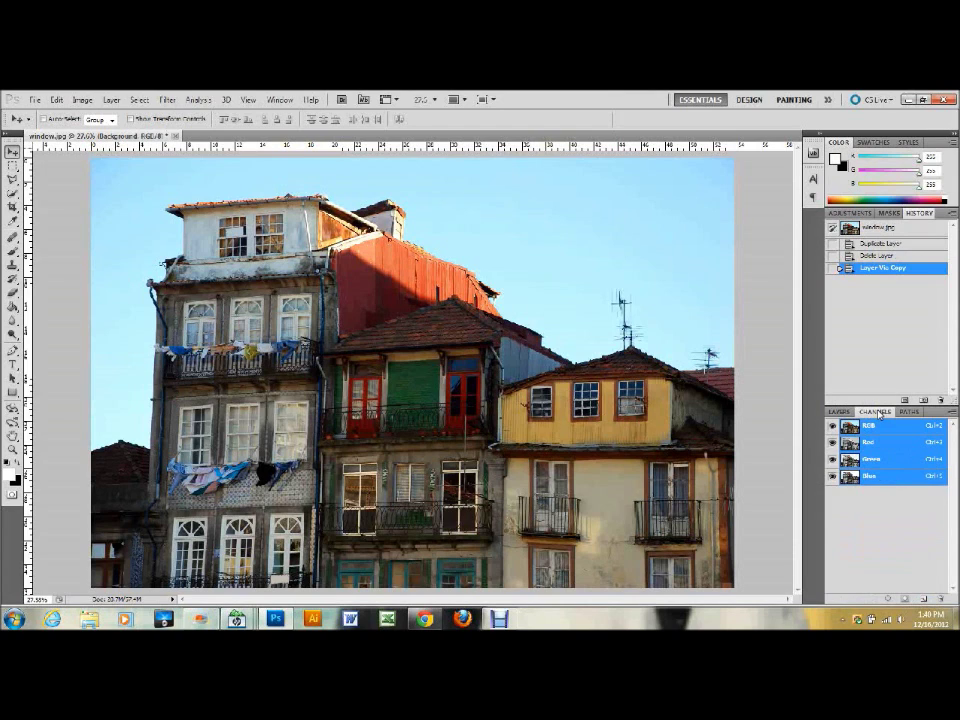
pyautogui.click(922, 600)
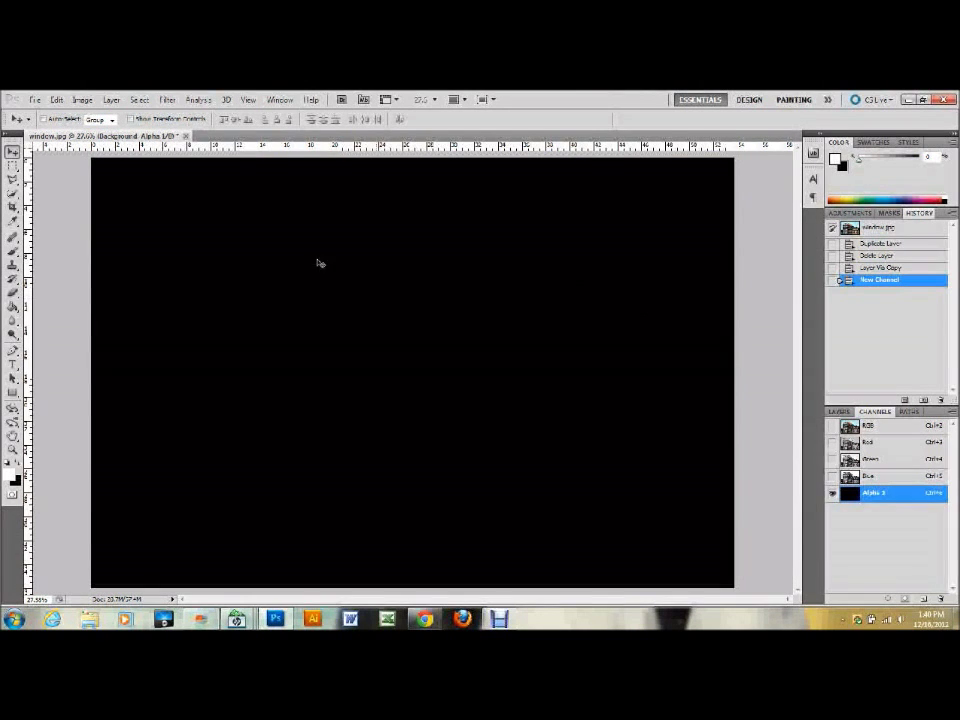
# Step: Apply a Grain filter to Alpha 1: intensity 100, contrast 25, Vertical grain type
pyautogui.click(167, 100)
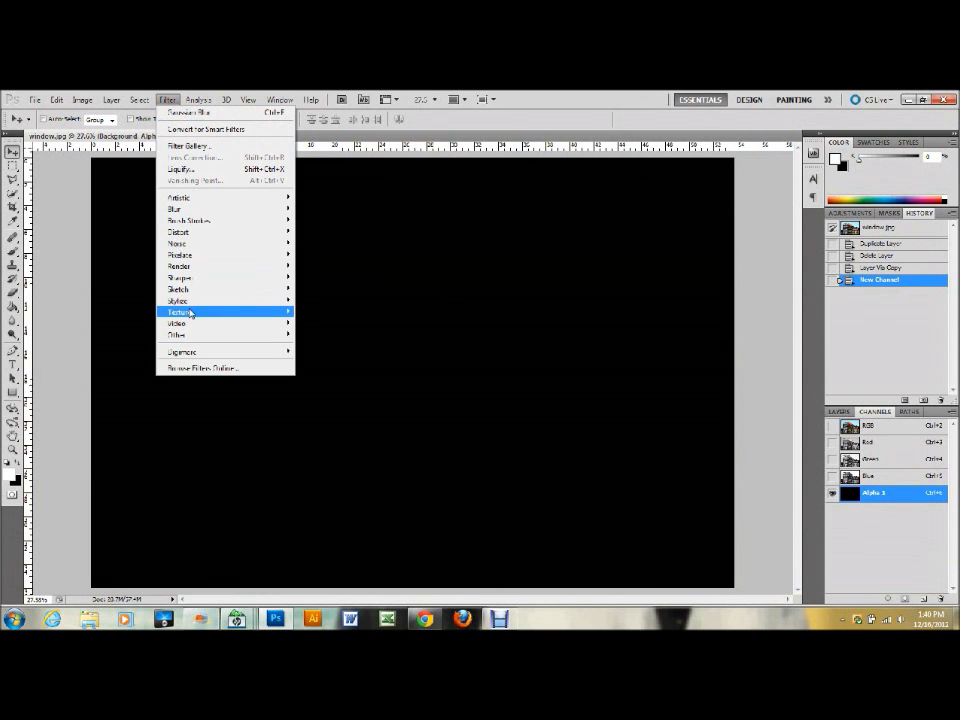
pyautogui.moveTo(255, 312)
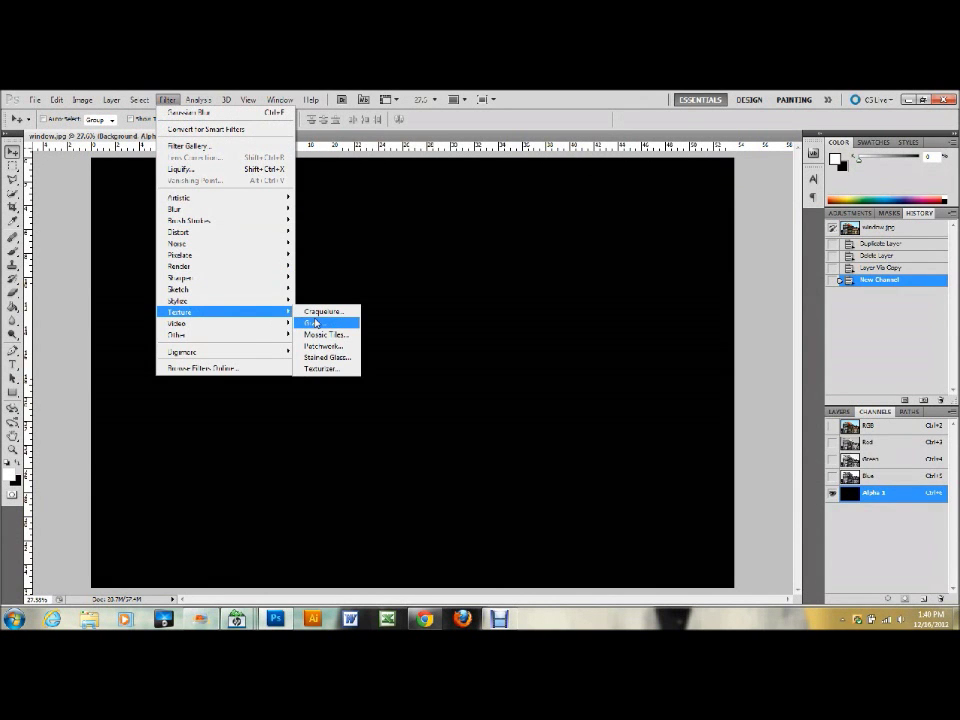
pyautogui.click(315, 323)
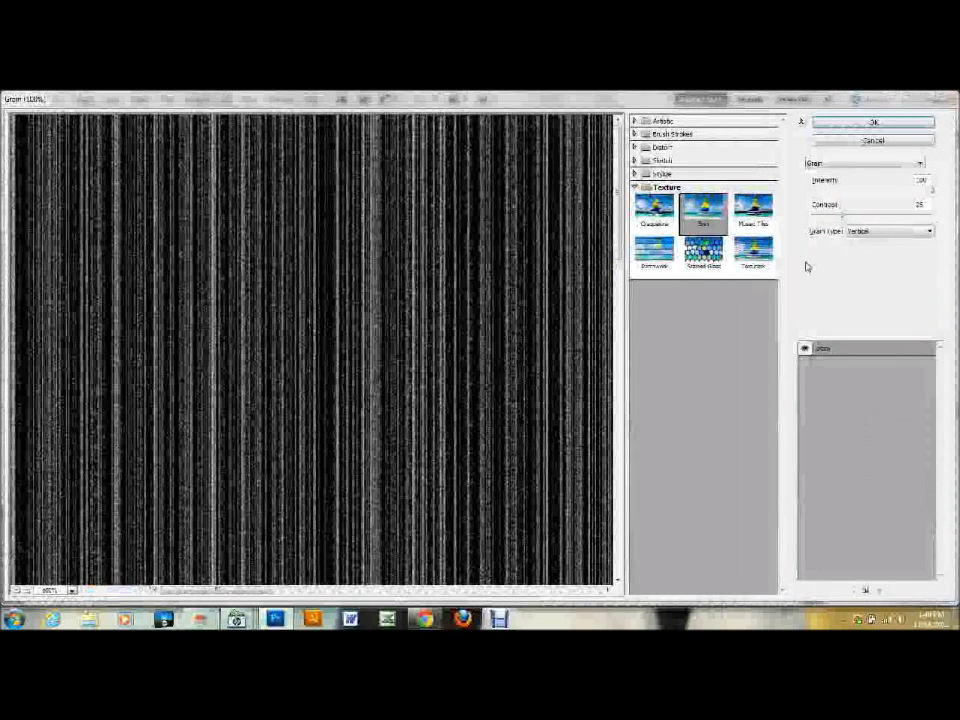
pyautogui.click(846, 165)
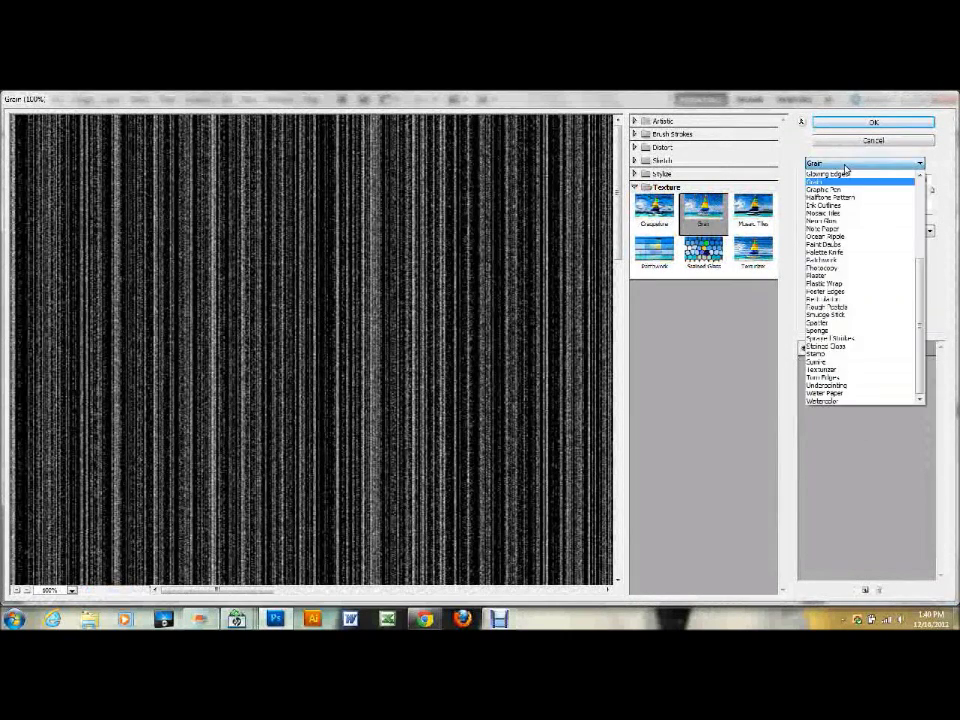
pyautogui.click(846, 166)
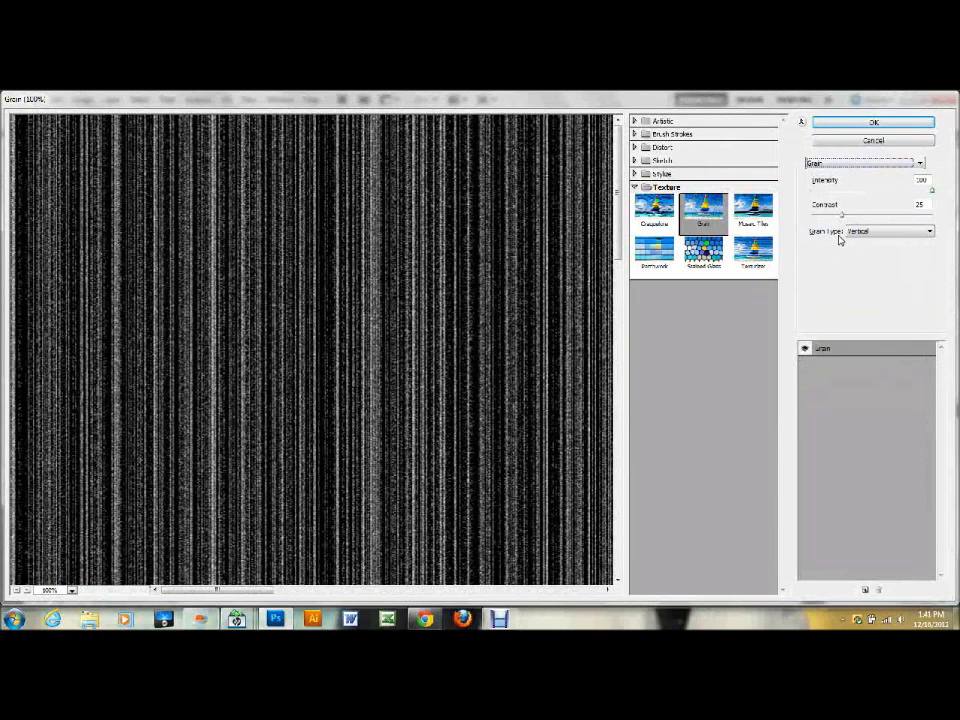
pyautogui.click(877, 233)
pyautogui.click(878, 233)
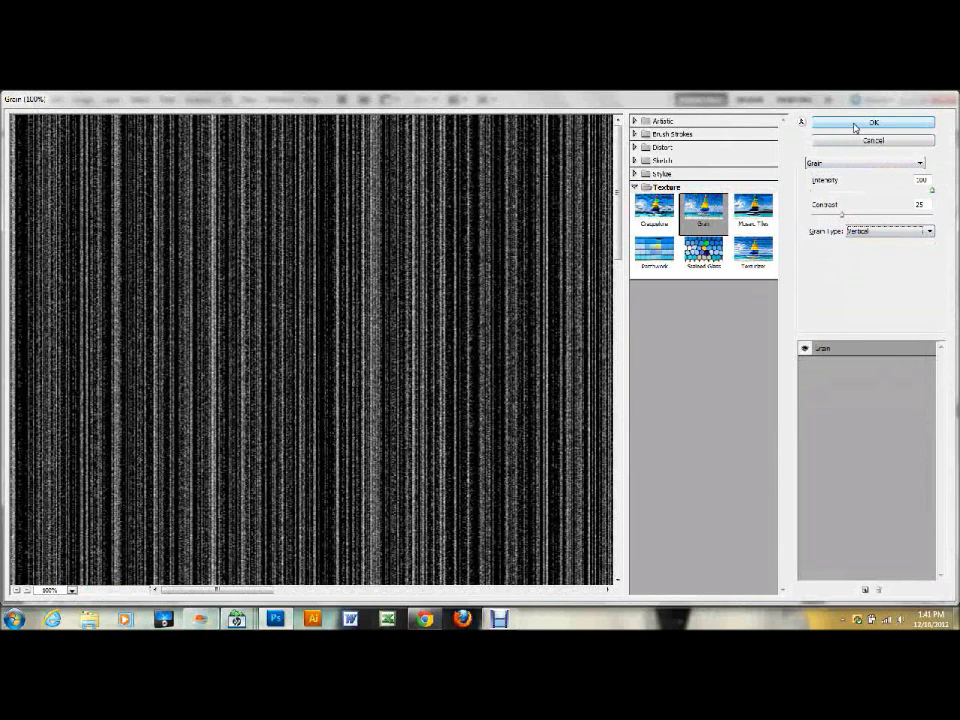
pyautogui.click(855, 124)
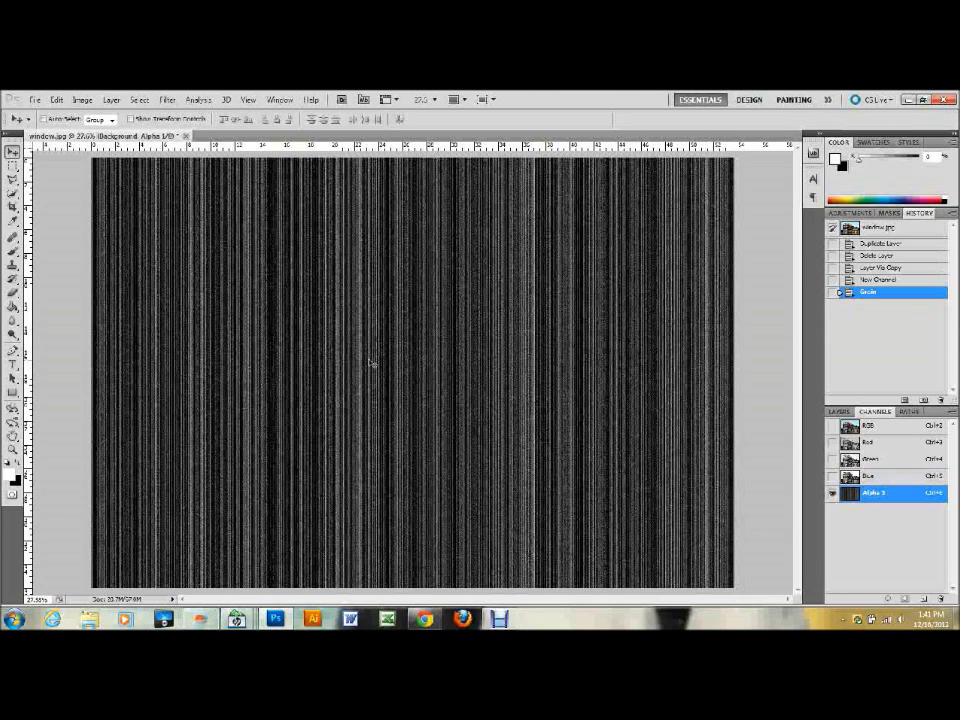
pyautogui.click(167, 100)
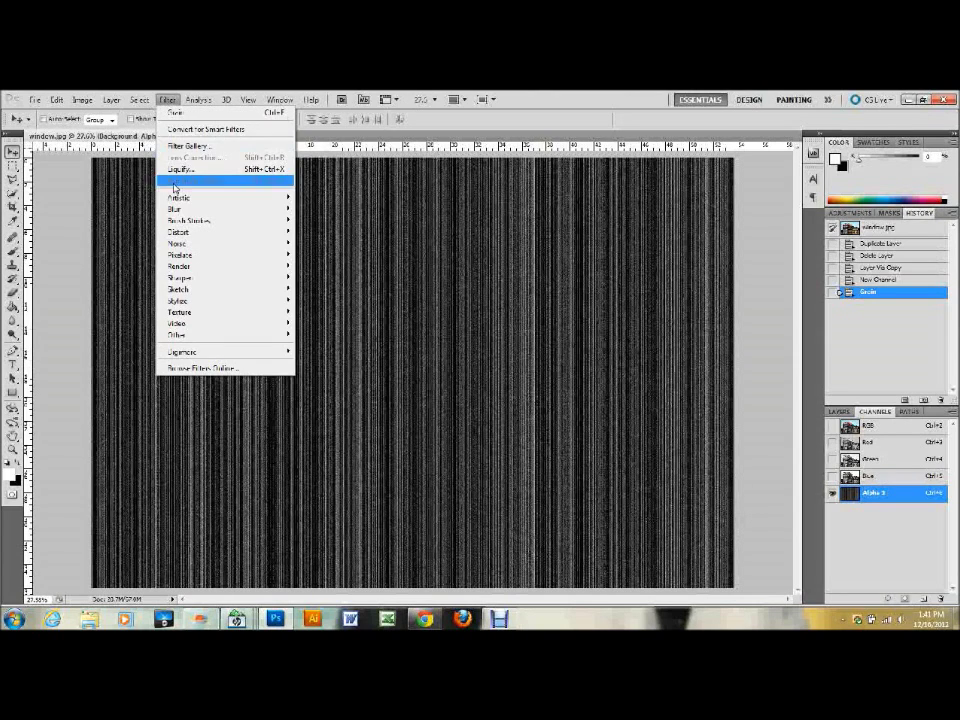
# Step: Apply Smudge Stick to Alpha 1 with a larger Highlight Area
pyautogui.moveTo(186, 198)
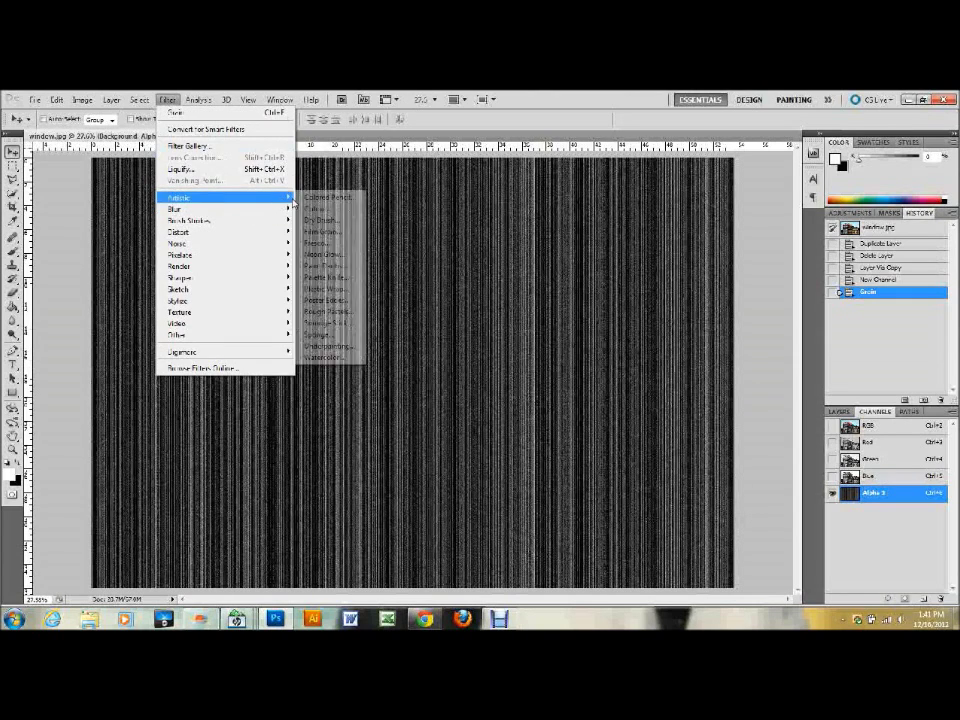
pyautogui.click(318, 324)
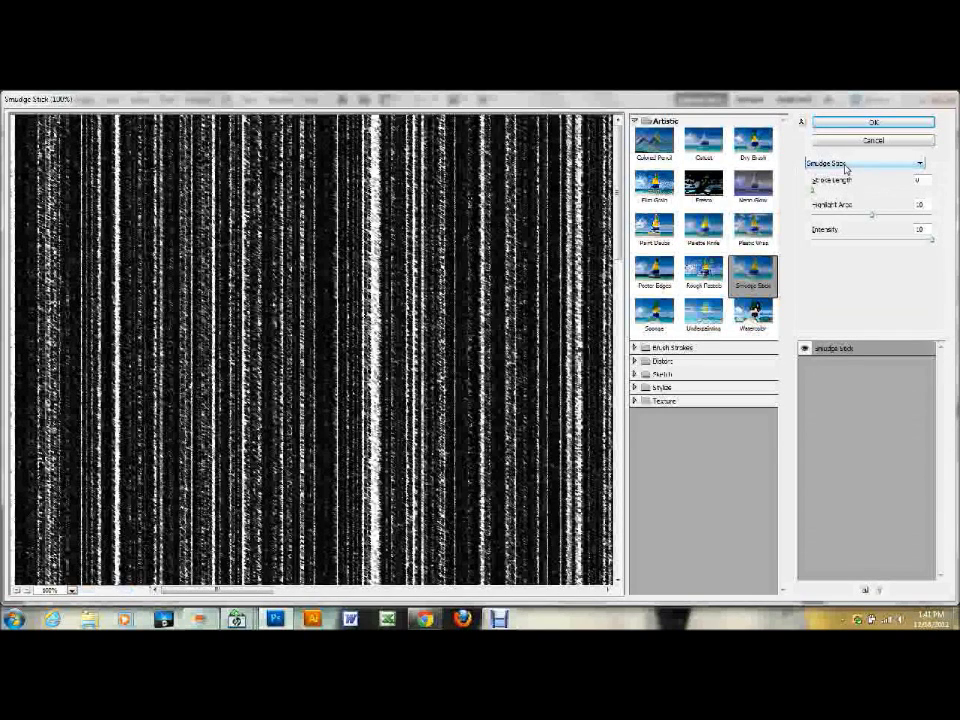
pyautogui.click(845, 164)
pyautogui.click(840, 164)
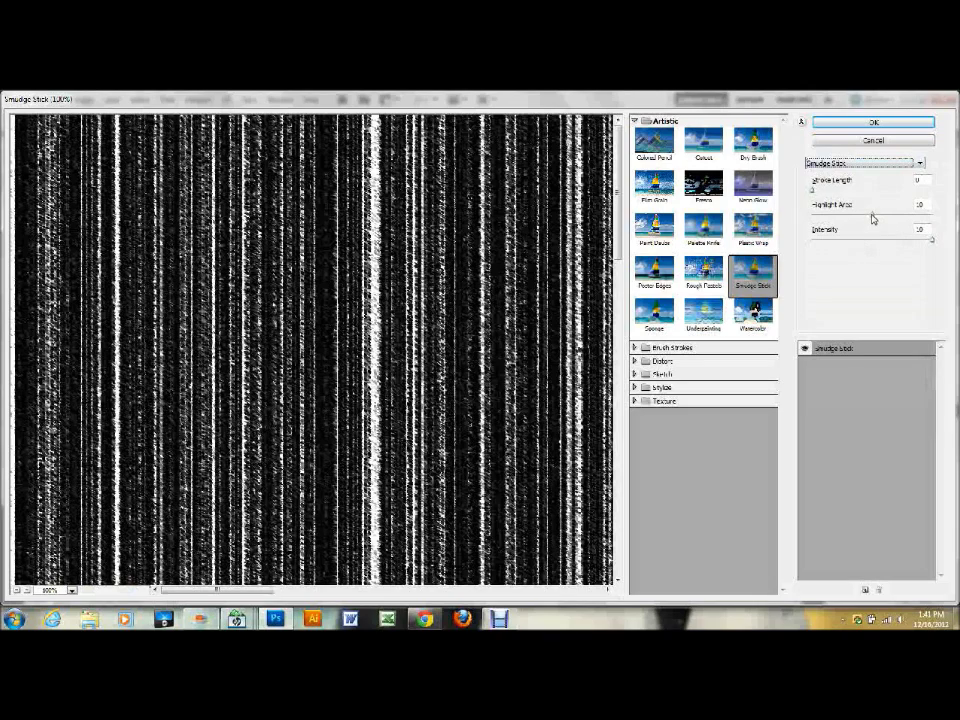
pyautogui.moveTo(872, 218); pyautogui.dragTo(930, 218)
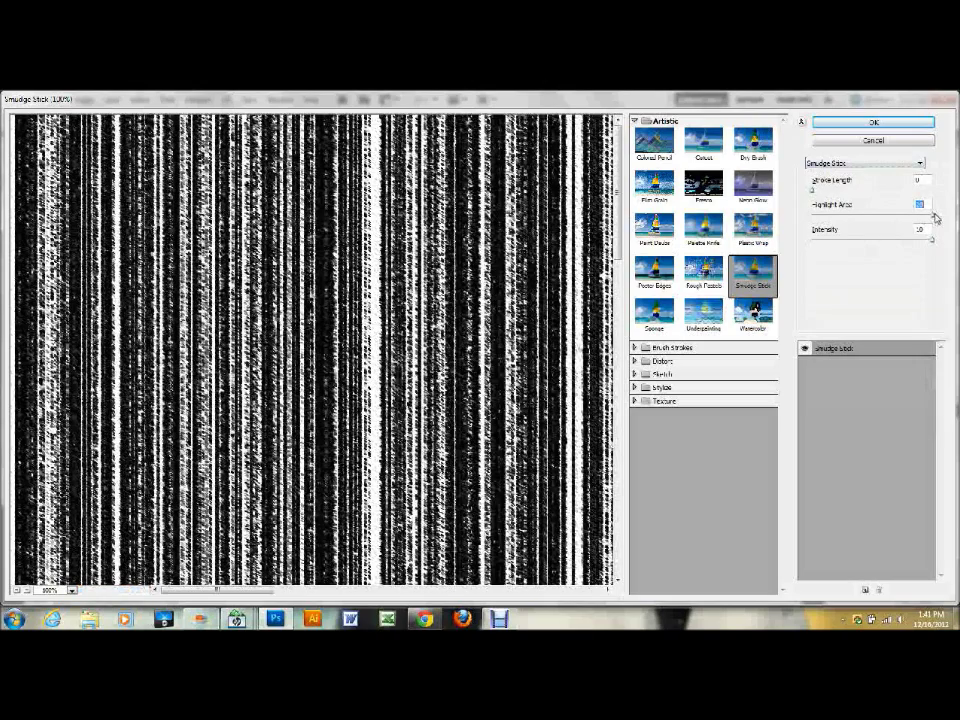
pyautogui.click(870, 123)
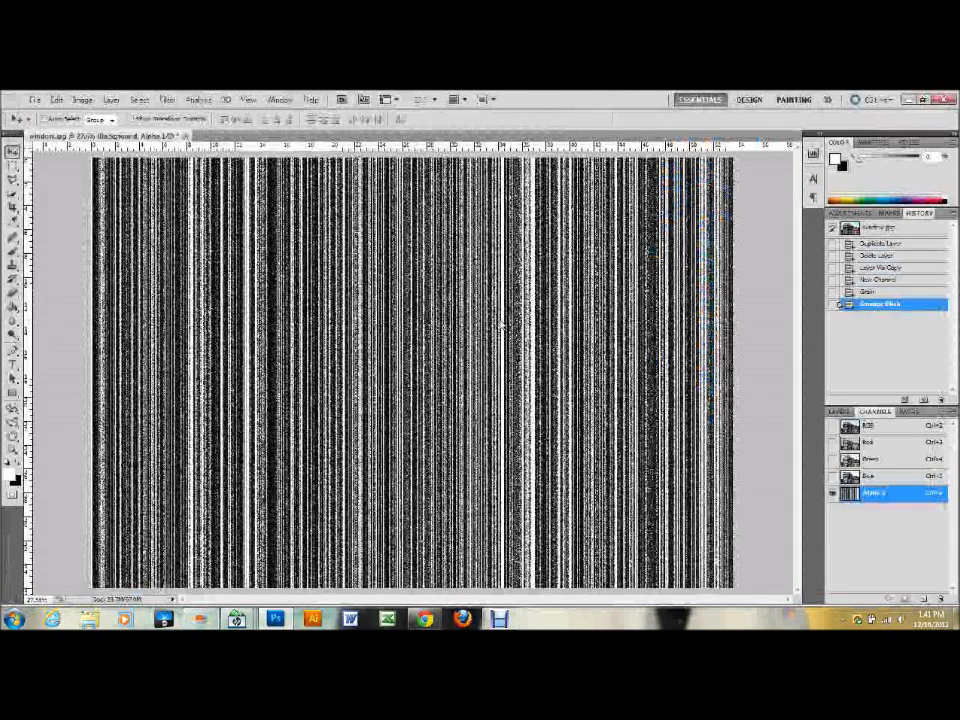
pyautogui.click(167, 99)
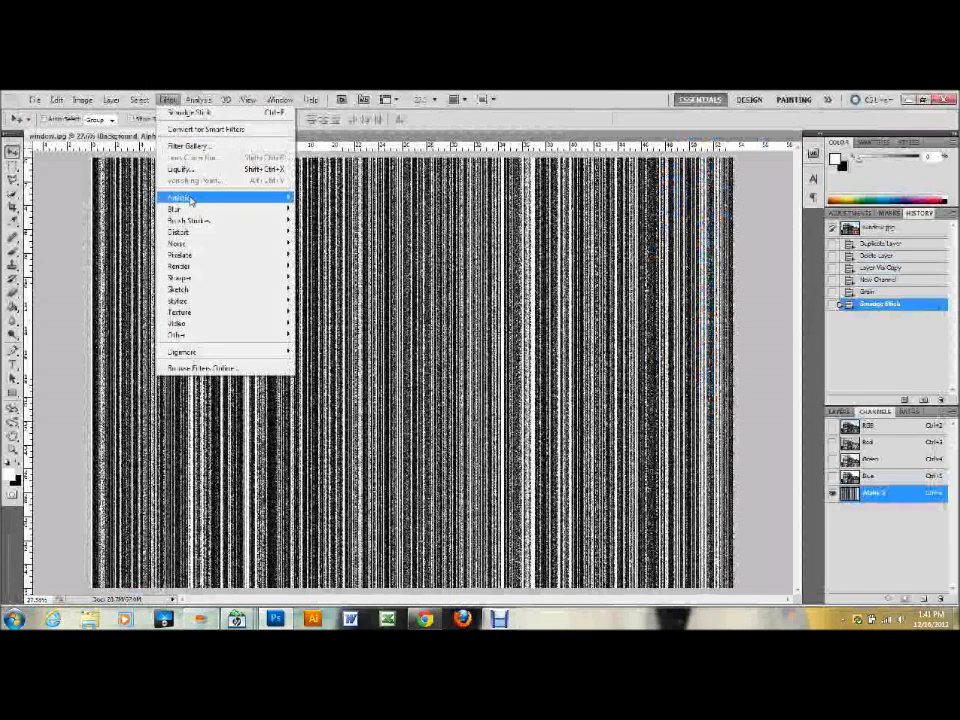
# Step: Apply a 1-pixel Gaussian Blur to the Alpha 1 streaks
pyautogui.moveTo(250, 208)
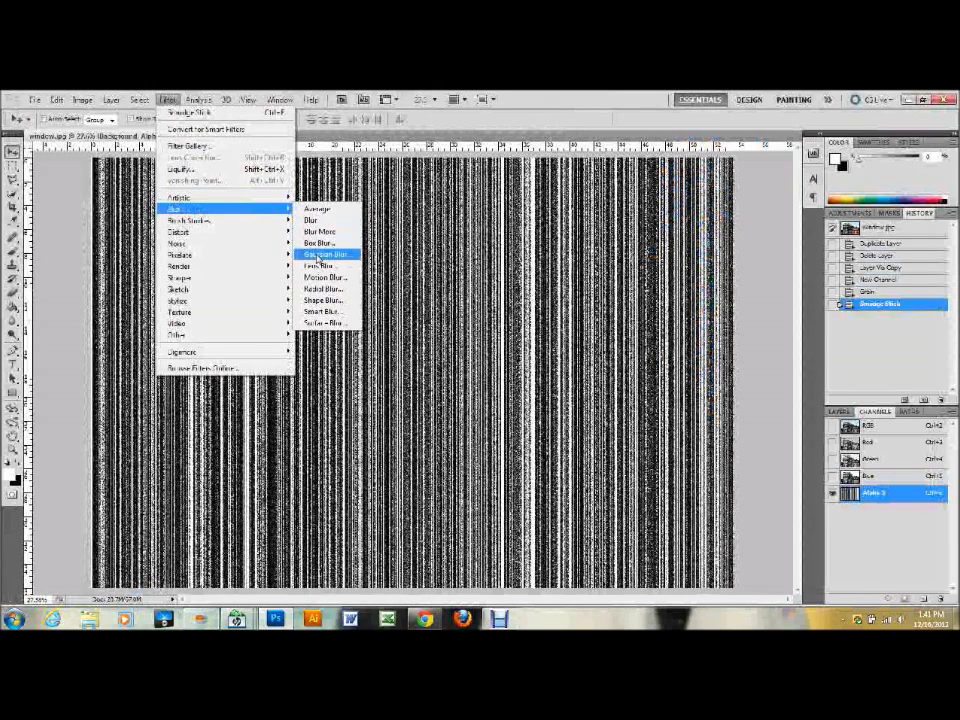
pyautogui.click(318, 257)
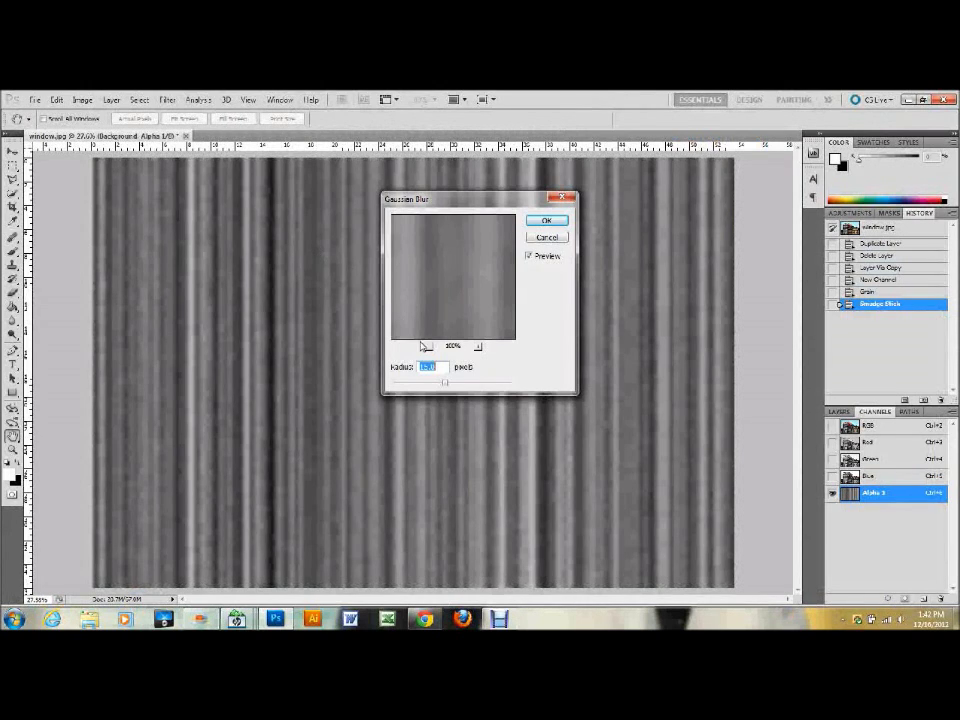
pyautogui.write('1')
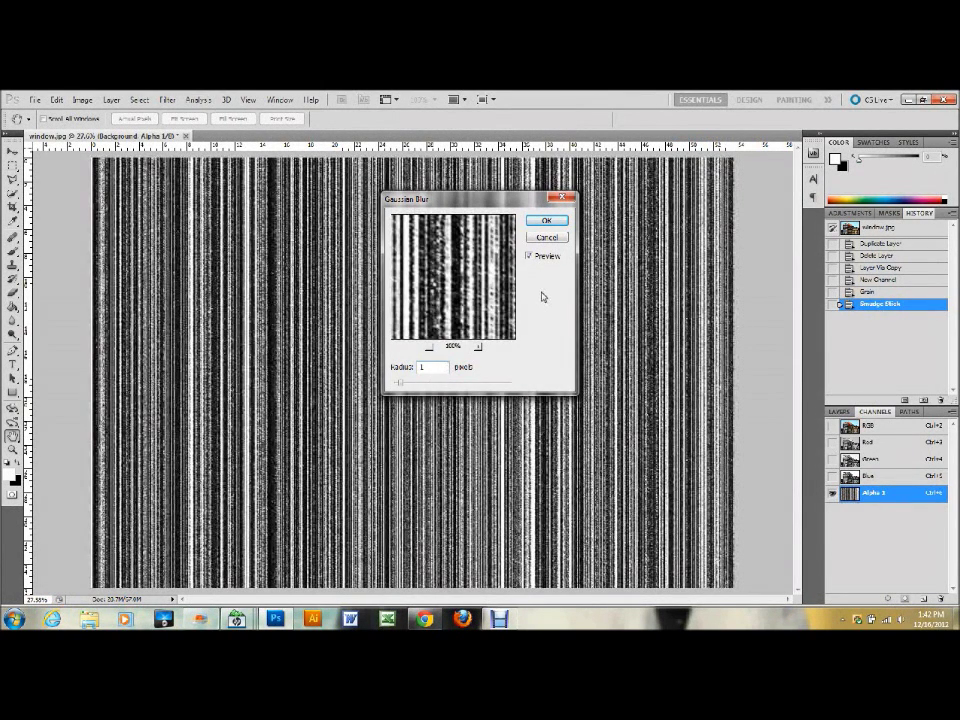
pyautogui.click(547, 220)
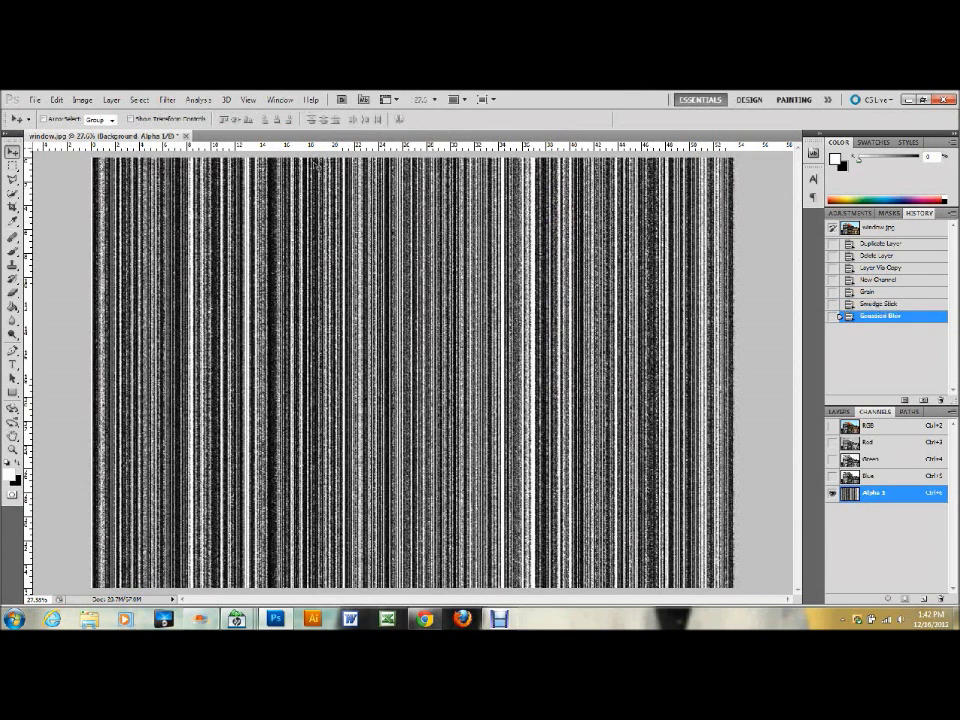
# Step: Apply a Motion Blur to Alpha 1 to smear the streaks vertically
pyautogui.click(167, 100)
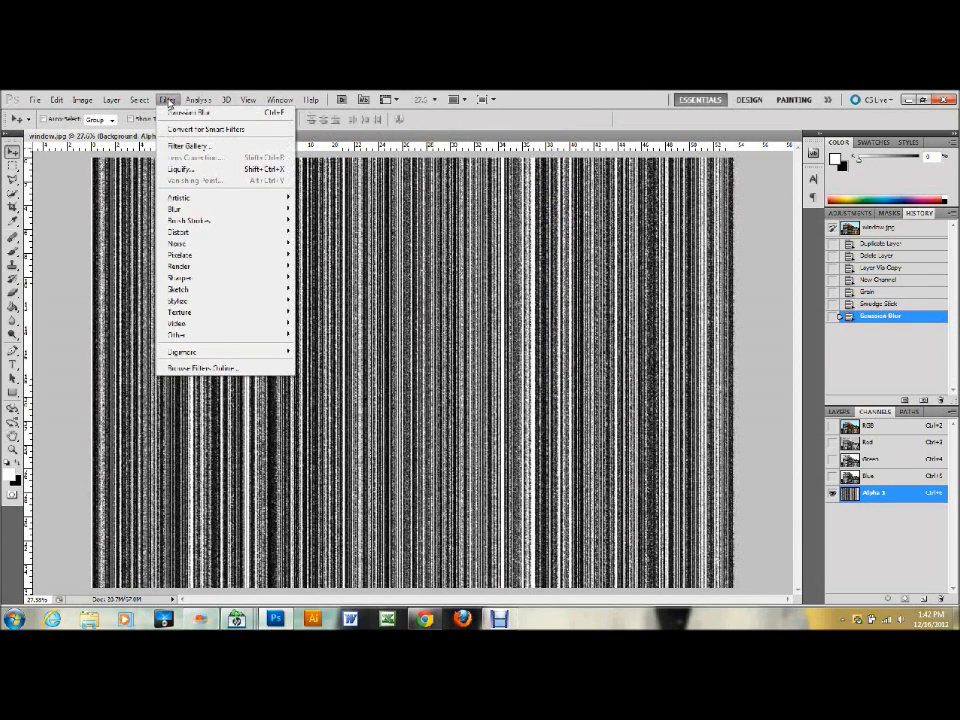
pyautogui.moveTo(200, 208)
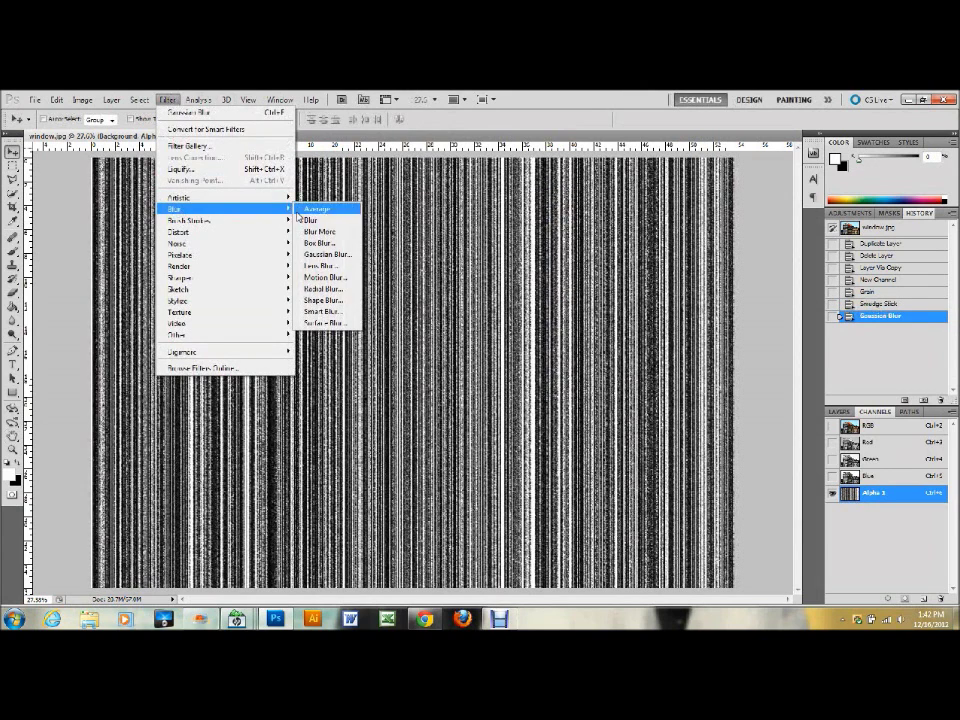
pyautogui.click(325, 277)
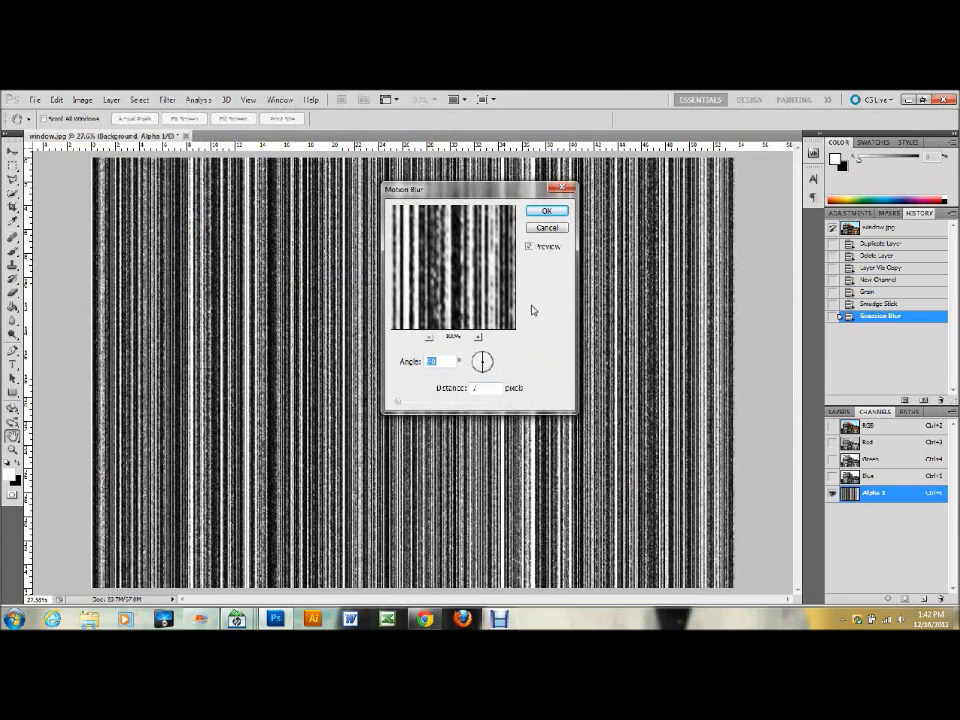
pyautogui.click(547, 211)
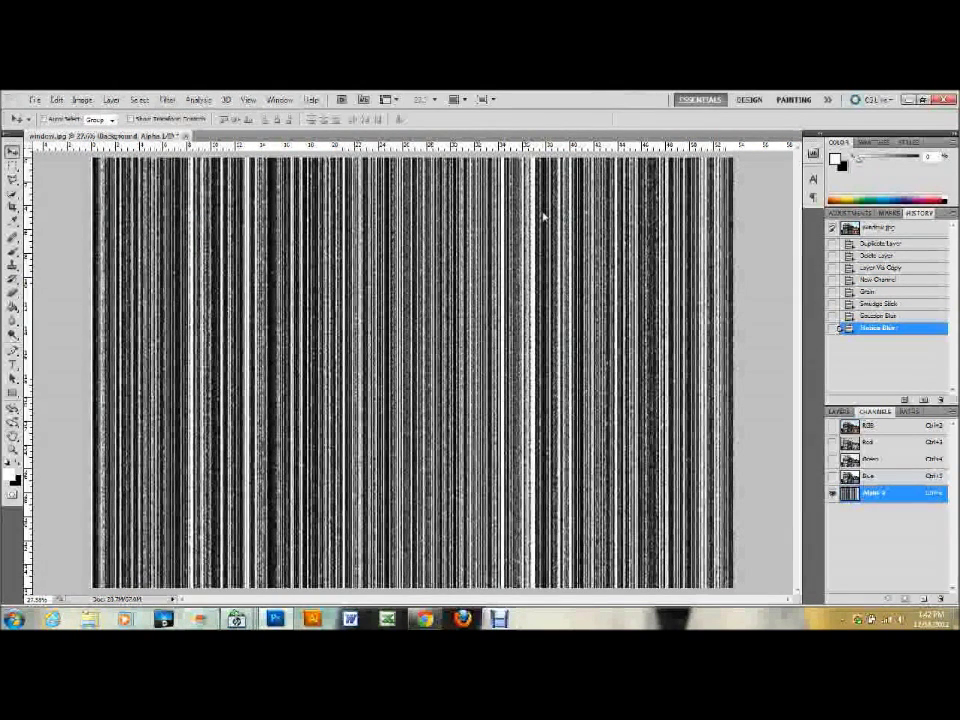
pyautogui.click(82, 100)
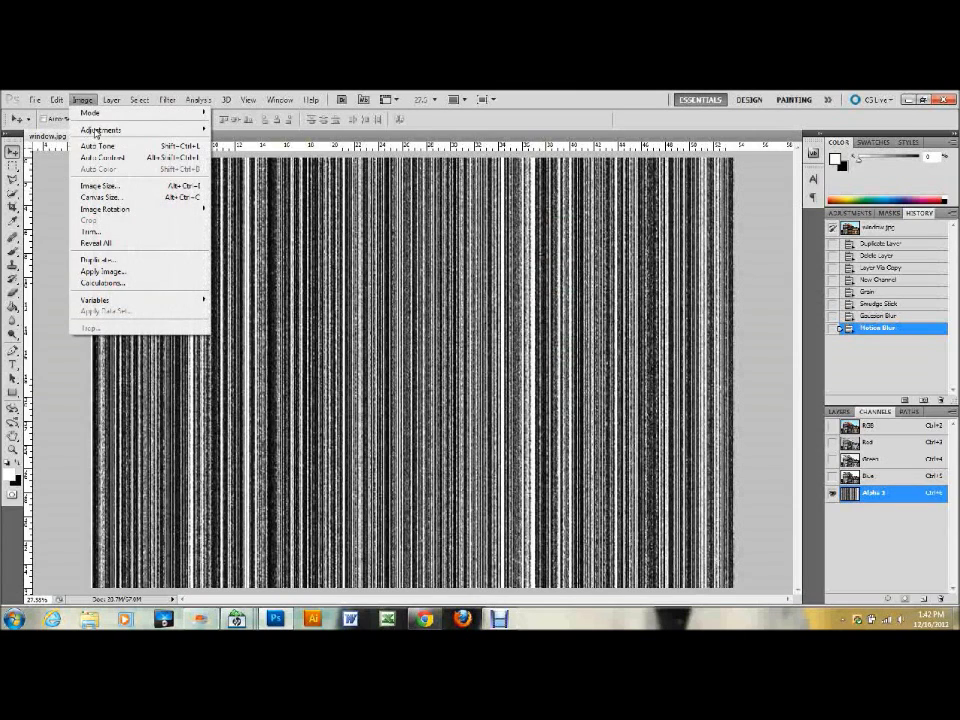
# Step: Set Alpha 1 Levels to black input 41 and white input 100
pyautogui.moveTo(101, 129)
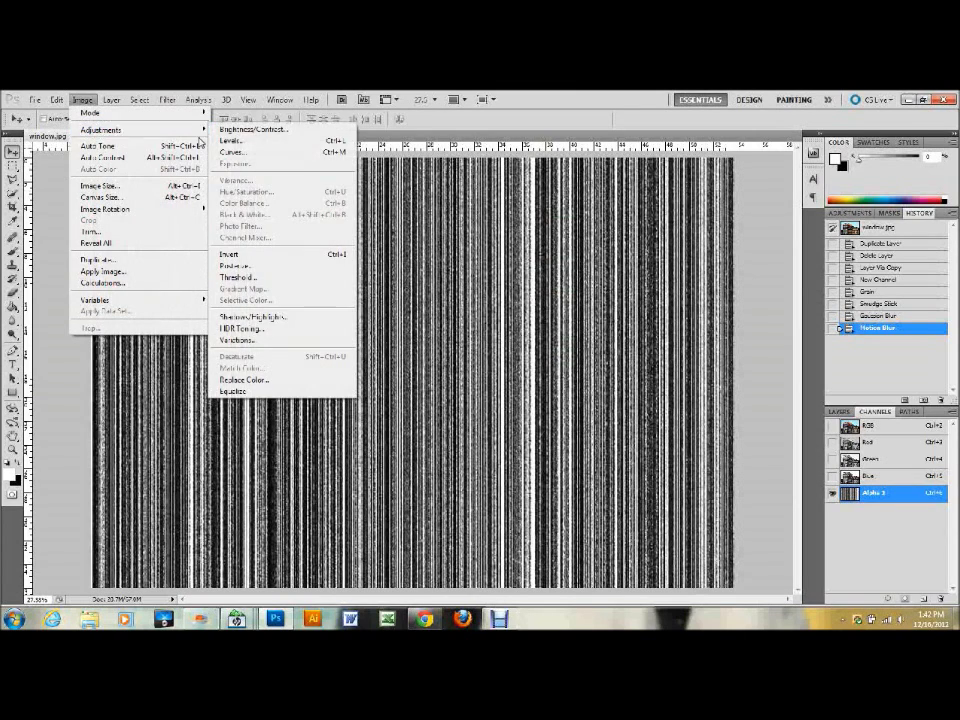
pyautogui.click(238, 141)
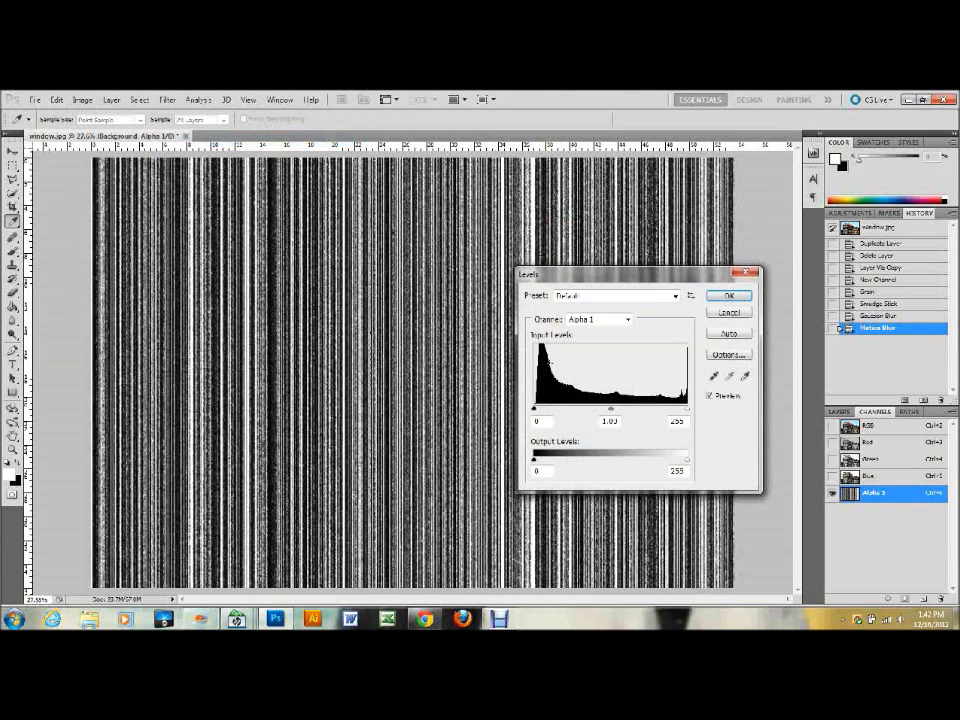
pyautogui.doubleClick(538, 420)
pyautogui.write('40')
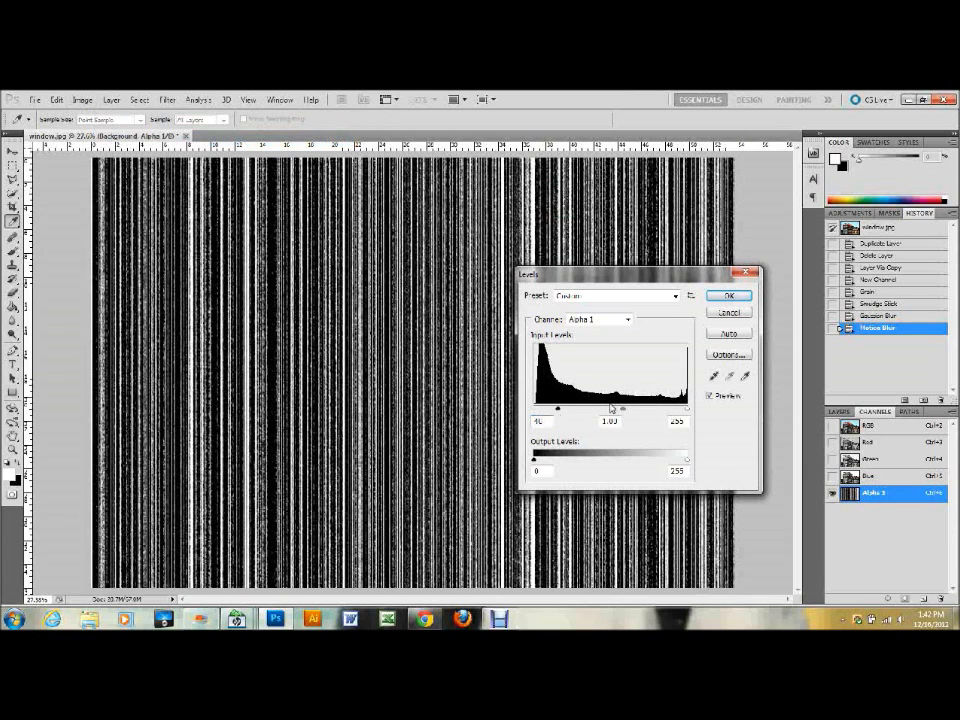
pyautogui.doubleClick(676, 421)
pyautogui.write('100')
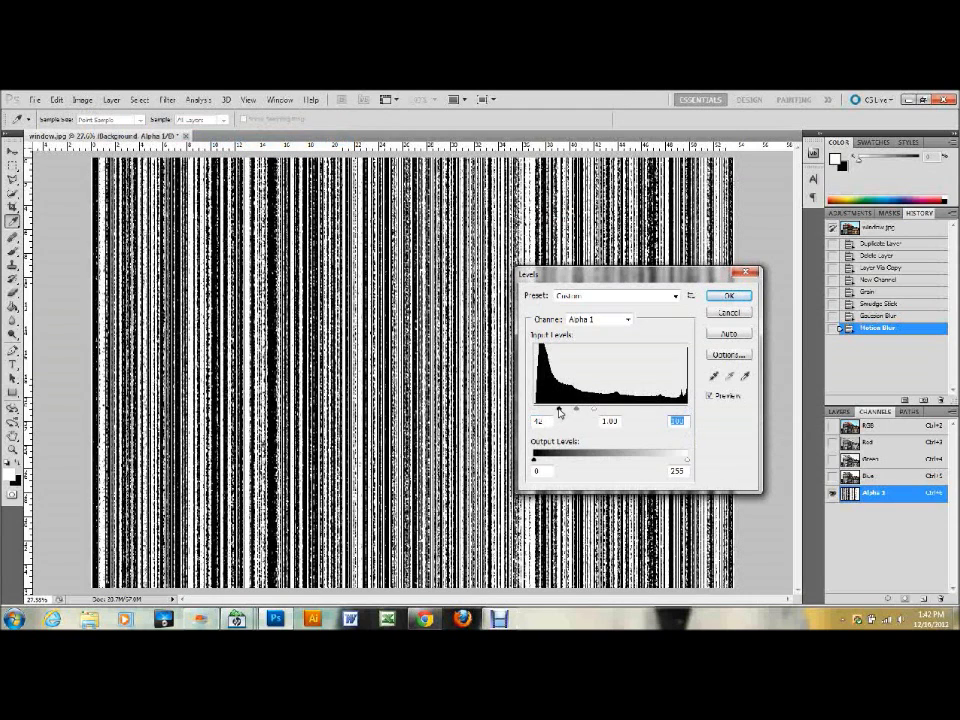
pyautogui.moveTo(560, 412)
pyautogui.mouseDown()
pyautogui.moveTo(545, 411)
pyautogui.moveTo(580, 410)
pyautogui.moveTo(559, 410)
pyautogui.mouseUp()
pyautogui.click(729, 297)
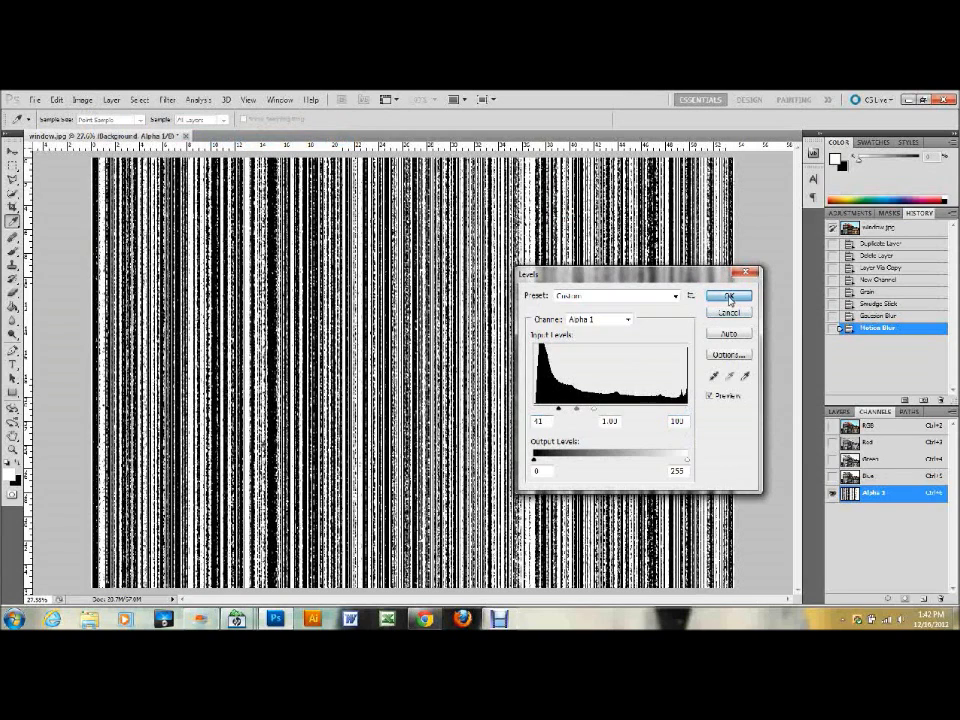
pyautogui.press('v')
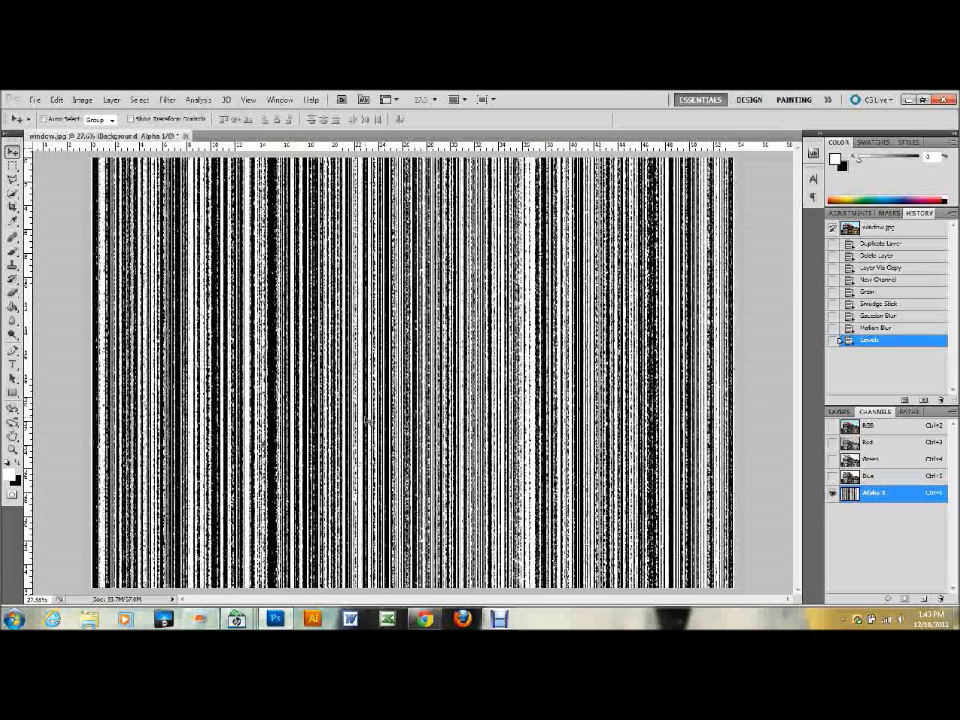
# Step: Stretch Alpha 1 wider to the right with Free Transform and apply it
pyautogui.scroll(-6, 366, 421)
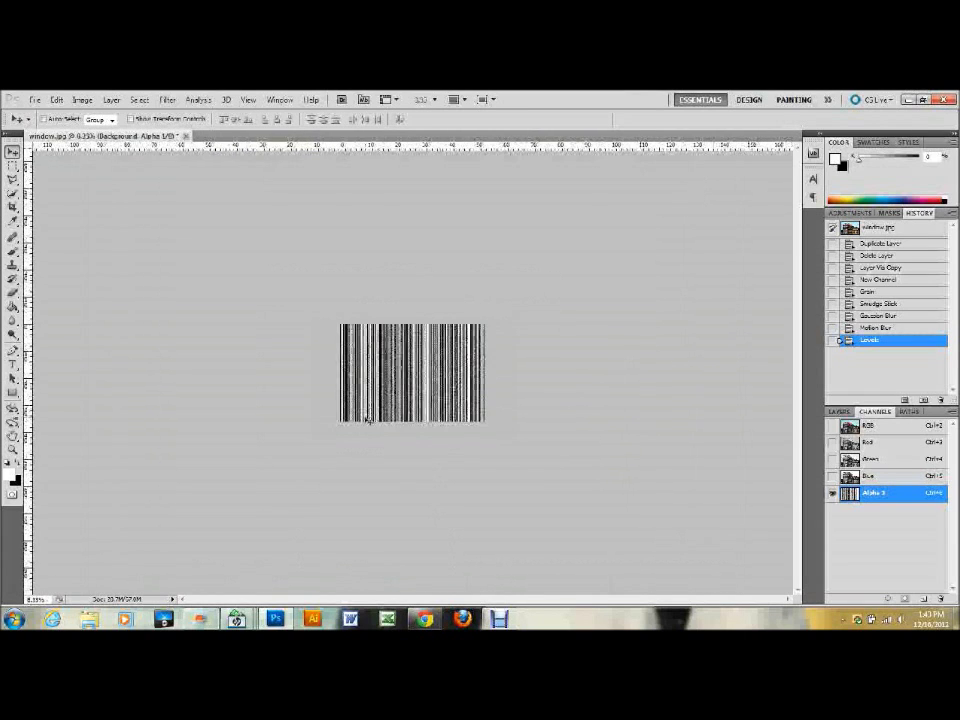
pyautogui.scroll(-1, 366, 421)
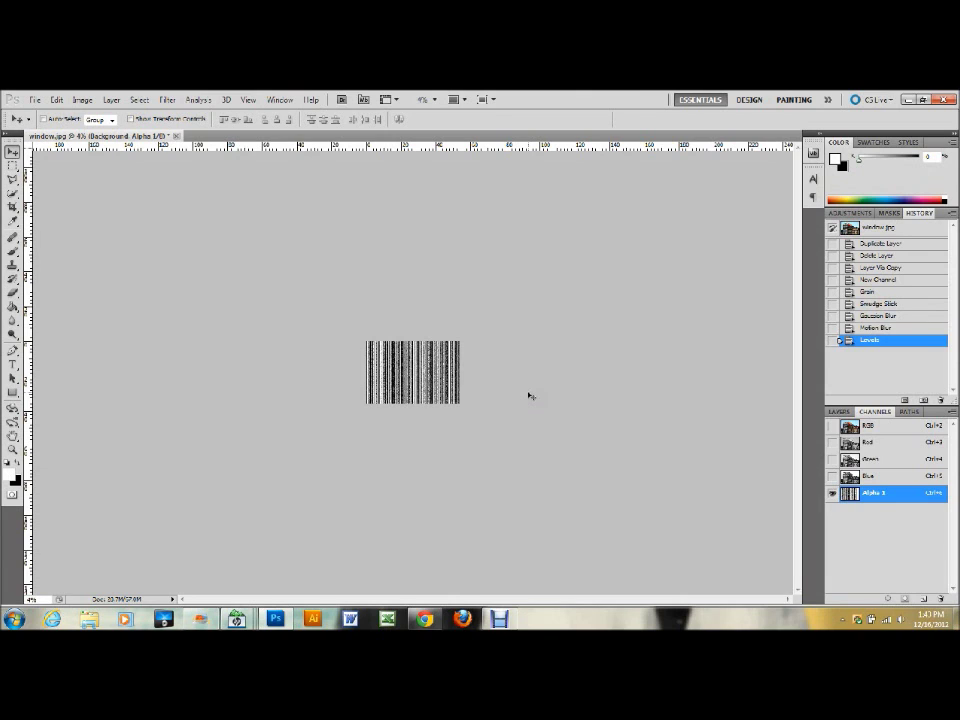
pyautogui.hotkey('ctrl', 't')
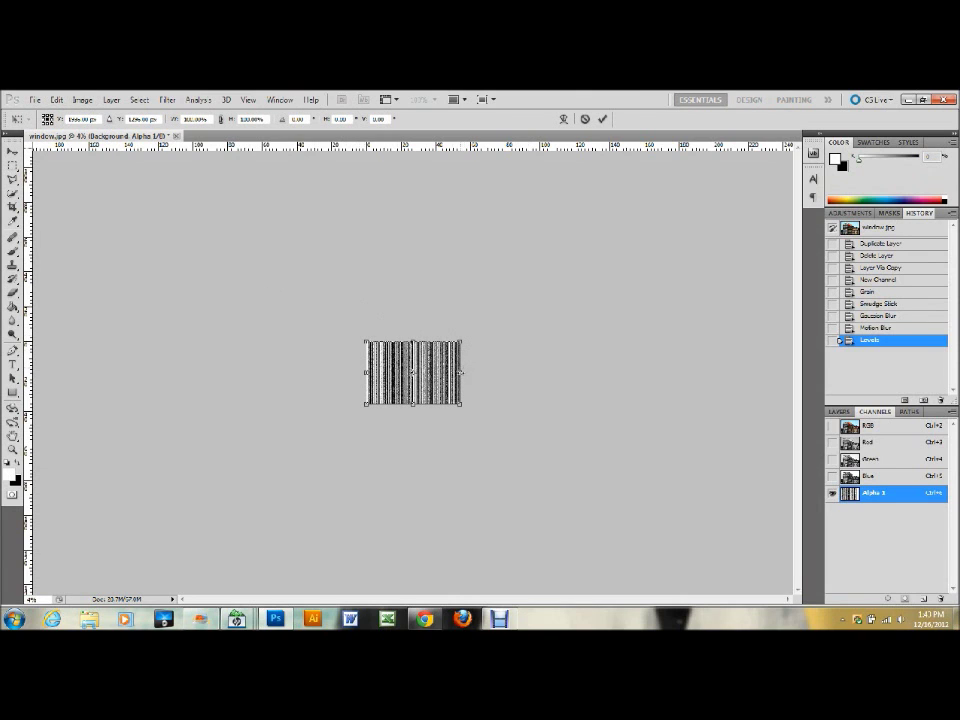
pyautogui.moveTo(461, 373); pyautogui.dragTo(727, 376)
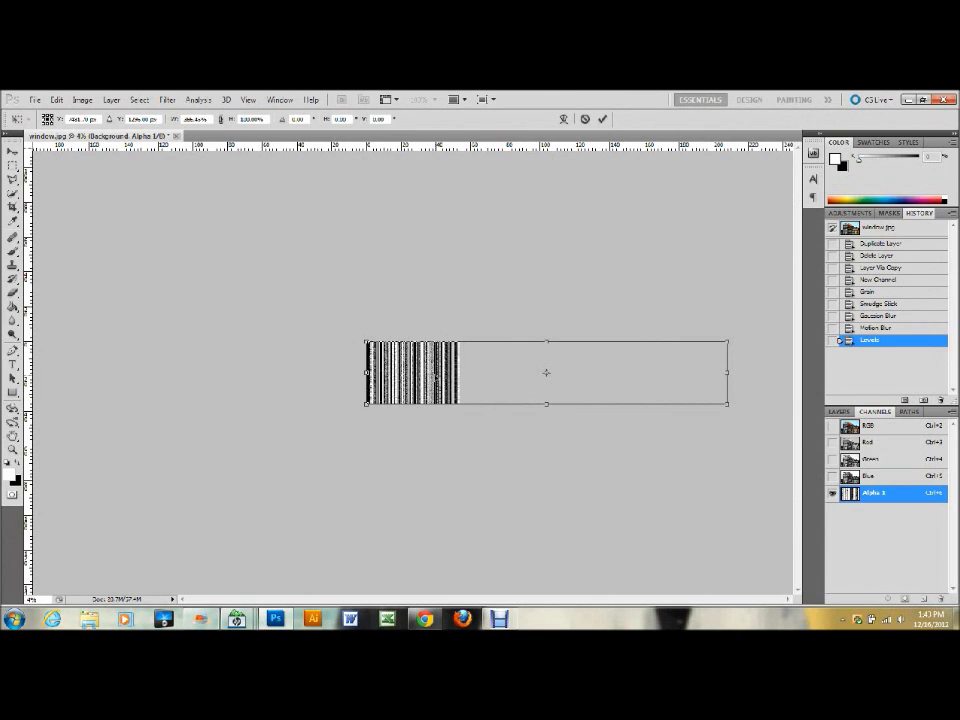
pyautogui.click(12, 150)
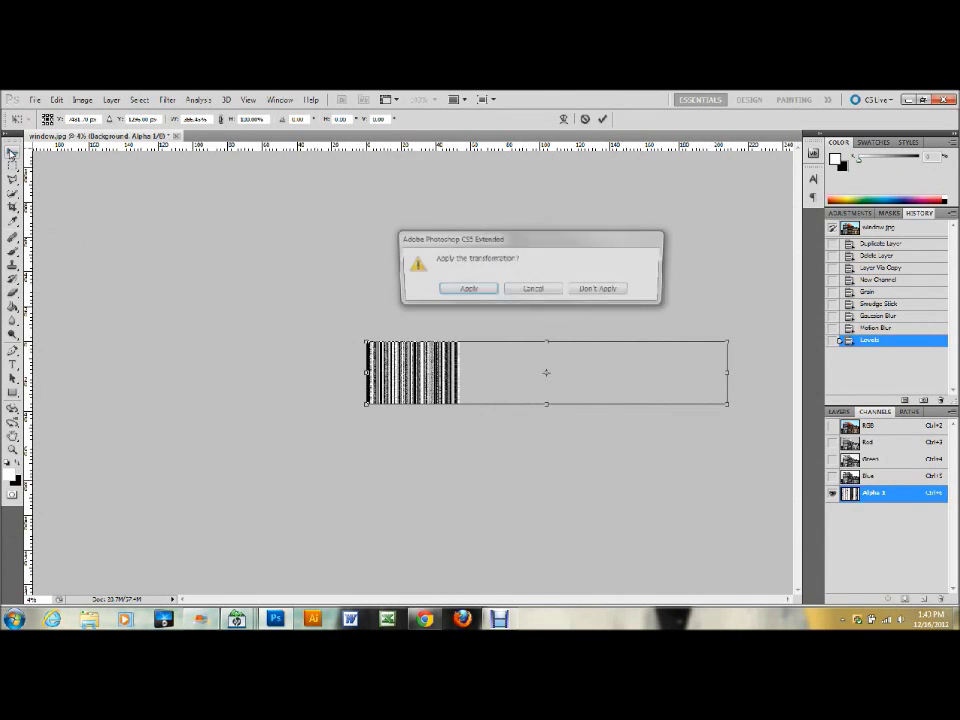
pyautogui.click(480, 292)
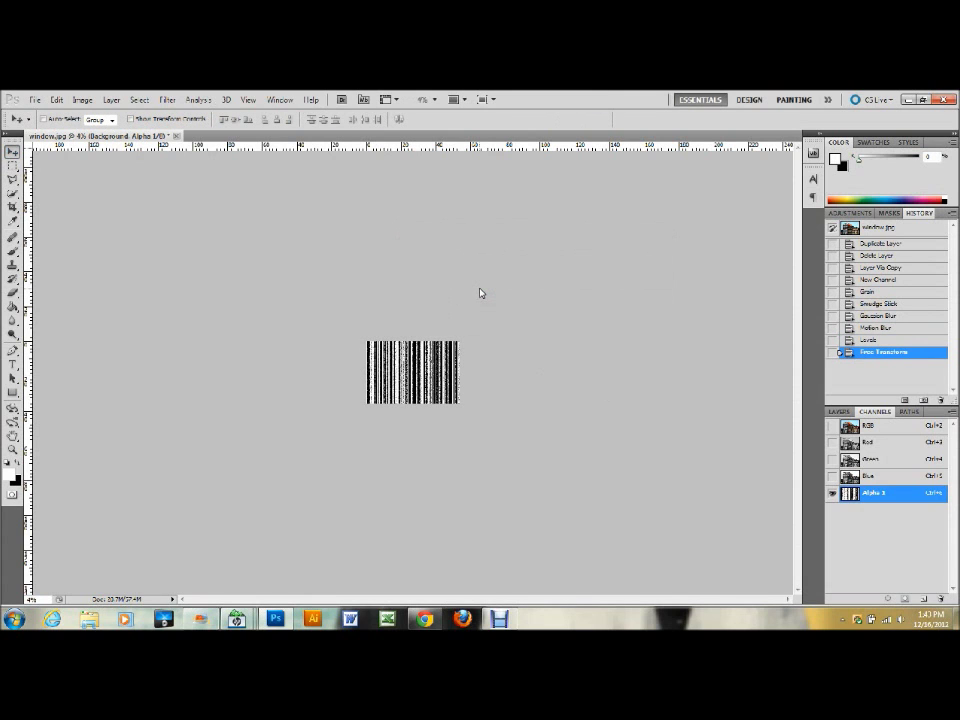
pyautogui.hotkey('ctrl', '0')
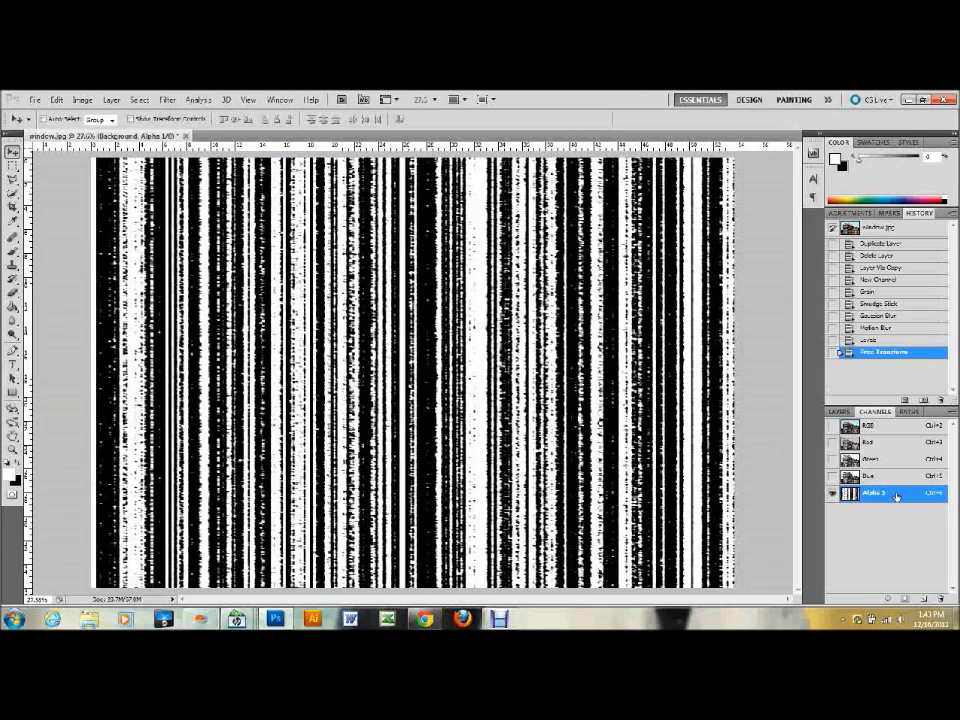
# Step: Load Alpha 1 as a selection and make Layer 1 the active layer
pyautogui.hotkey('ctrl', 'f')
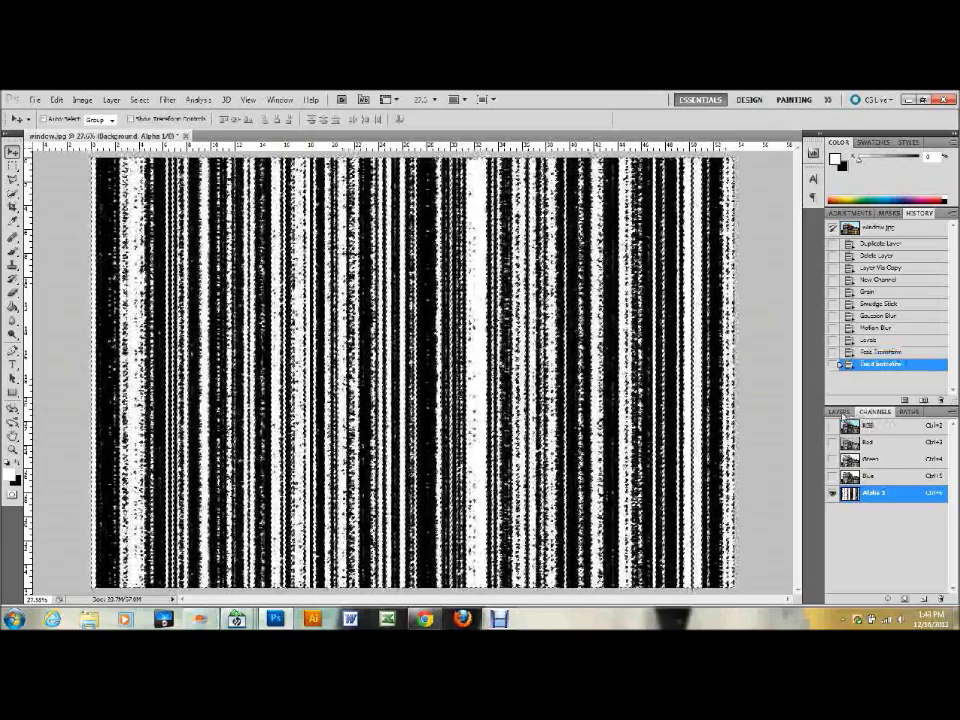
pyautogui.click(839, 411)
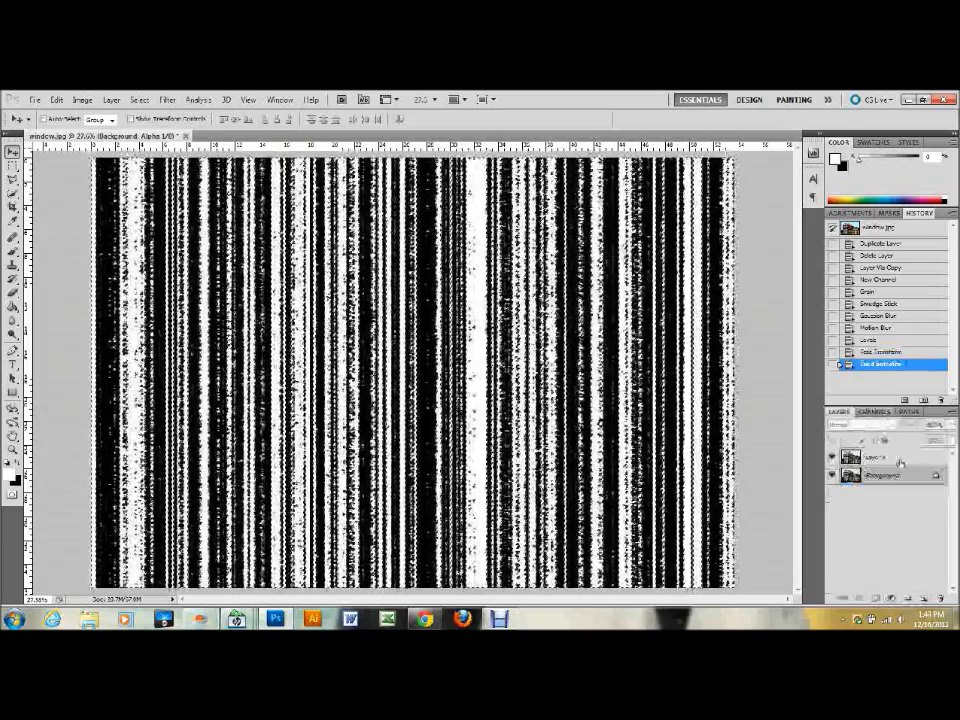
pyautogui.click(899, 461)
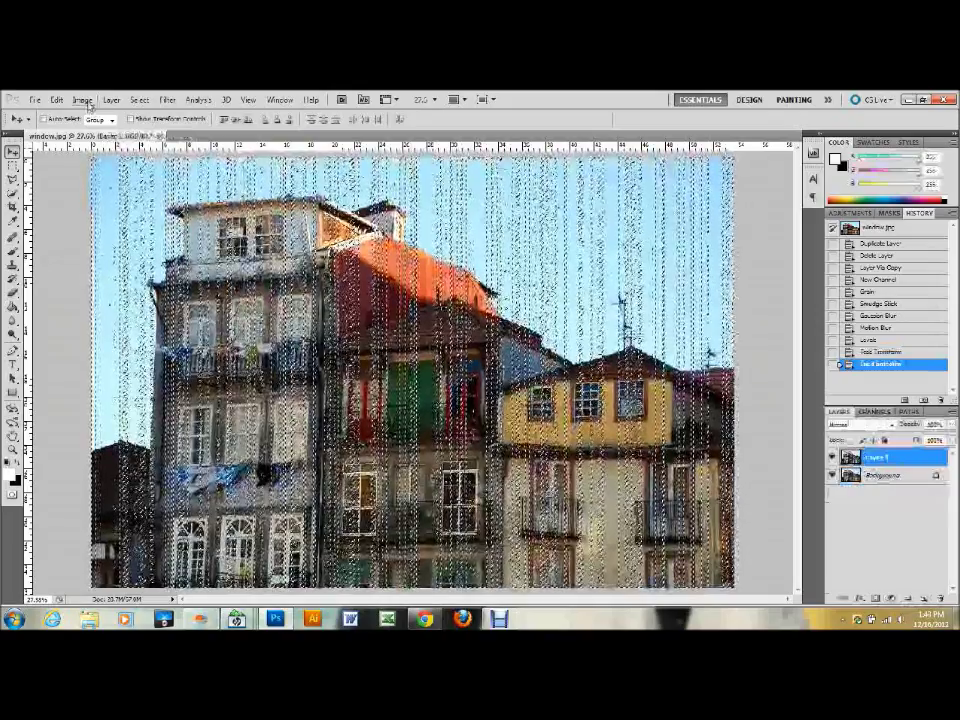
# Step: Raise the contrast inside the streak selection on Layer 1 with Brightness/Contrast
pyautogui.click(82, 99)
pyautogui.moveTo(130, 131)
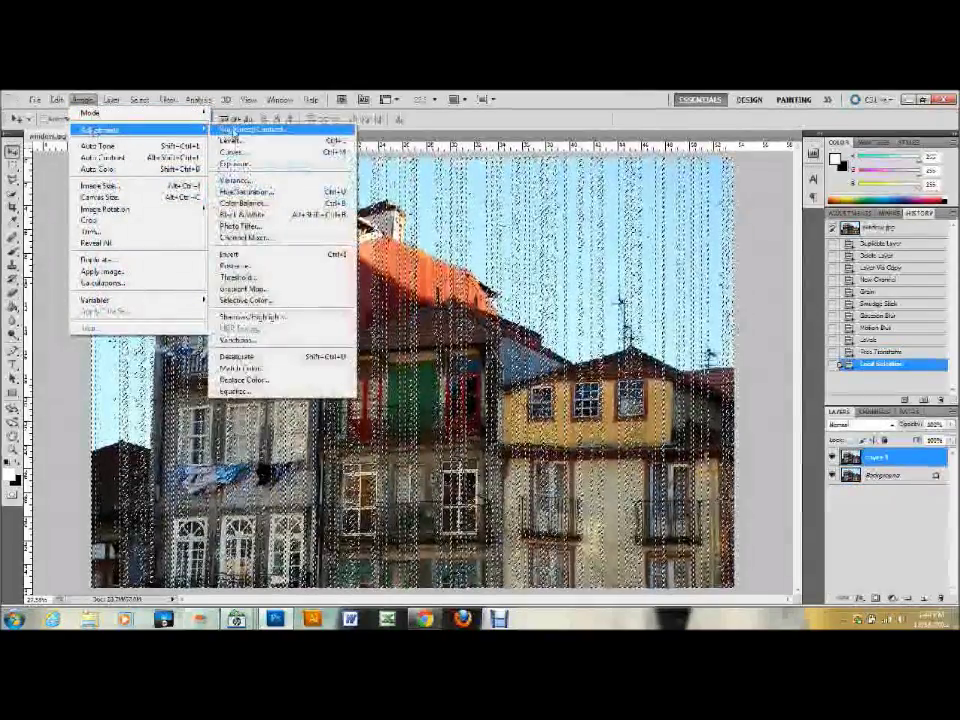
pyautogui.click(258, 131)
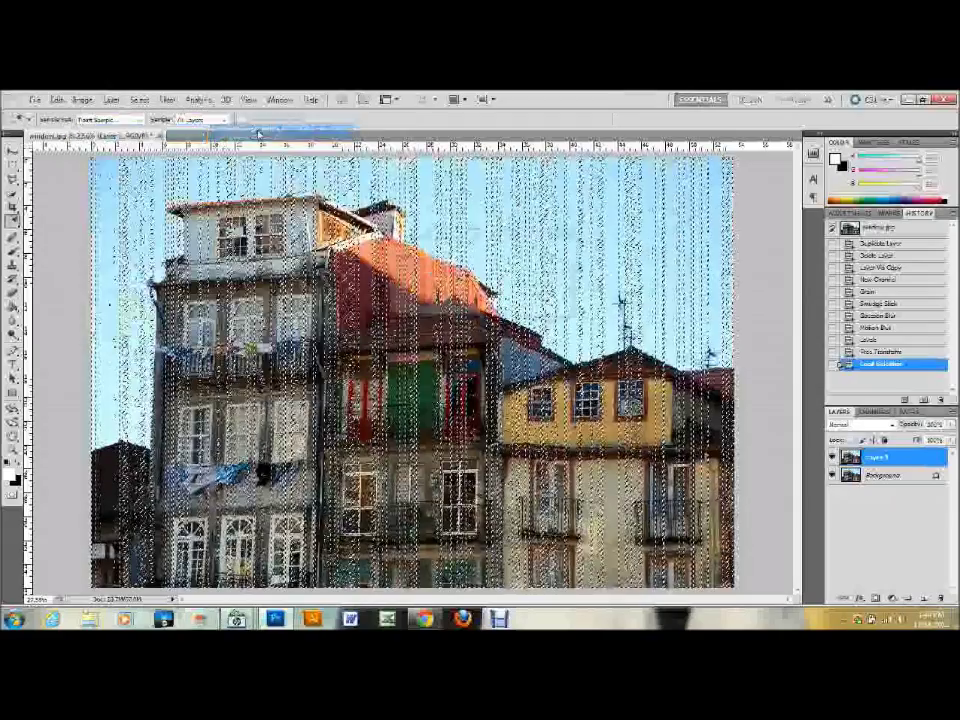
pyautogui.doubleClick(490, 285)
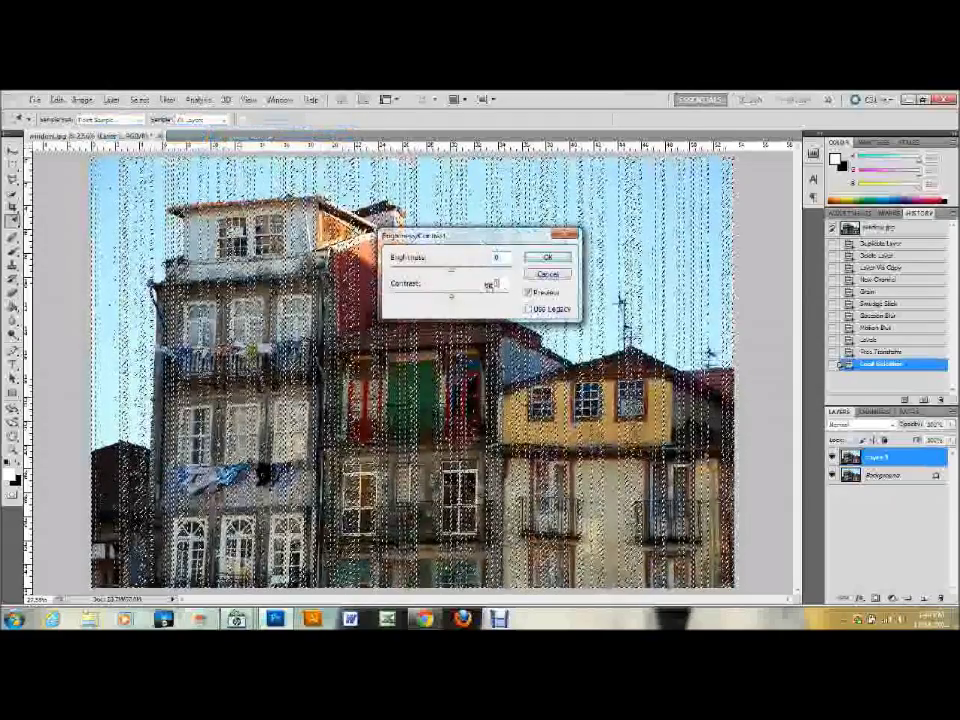
pyautogui.click(556, 263)
pyautogui.press('v')
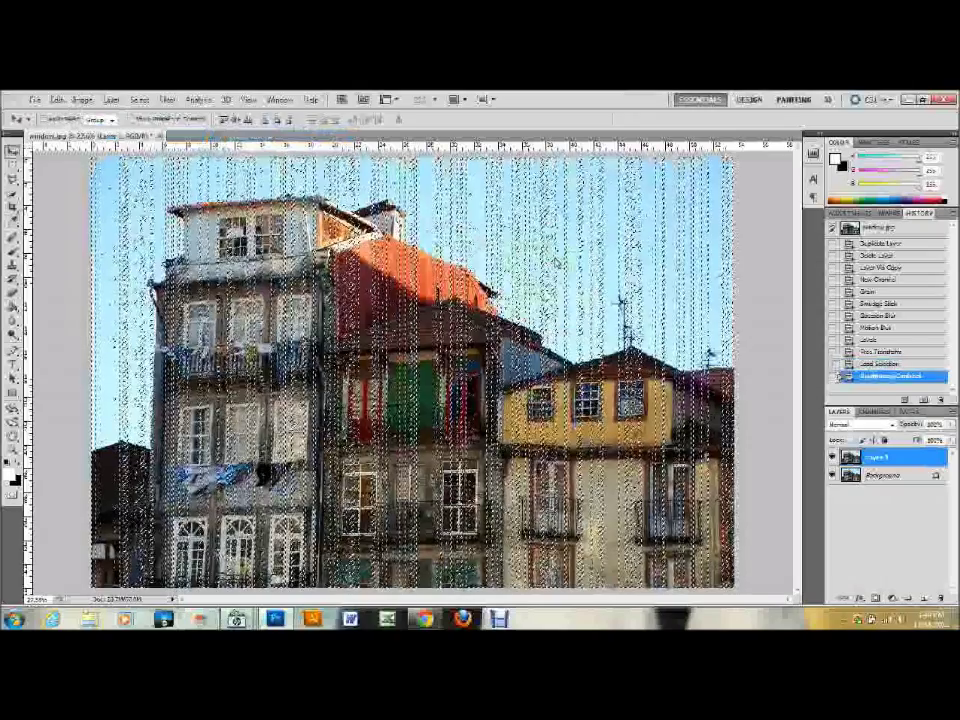
# Step: Invert the selection and lower contrast to -30 in the areas between streaks
pyautogui.click(139, 100)
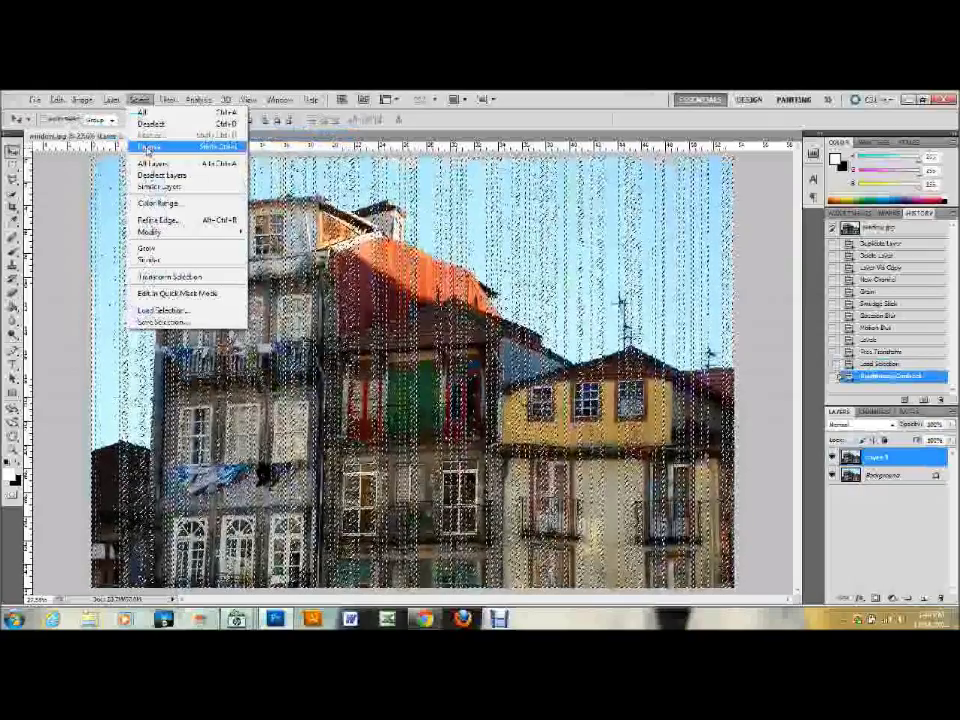
pyautogui.click(147, 148)
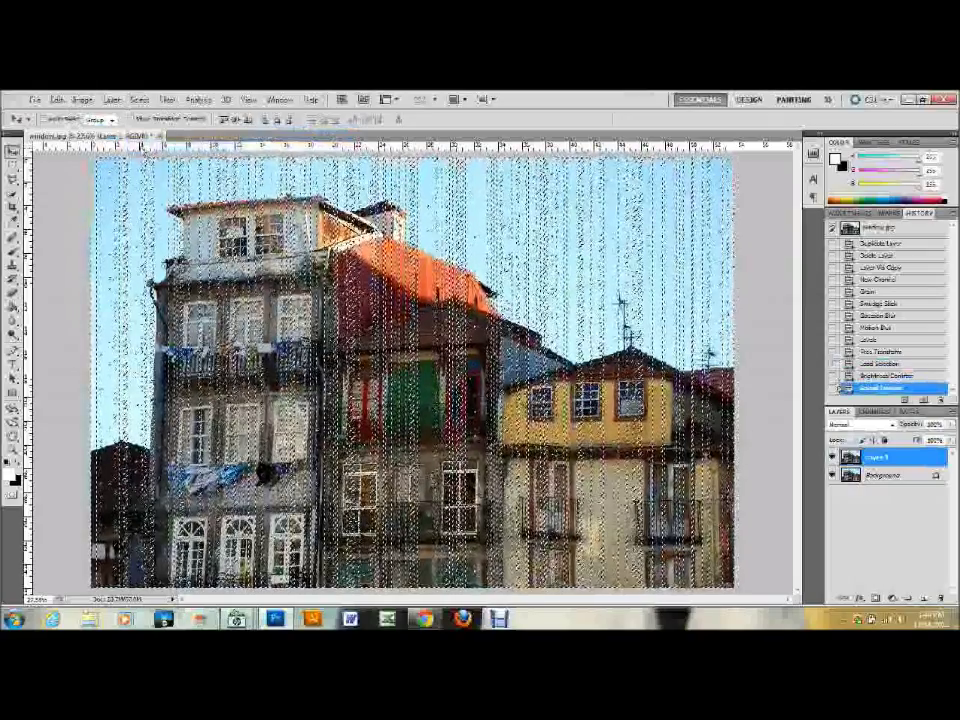
pyautogui.click(82, 100)
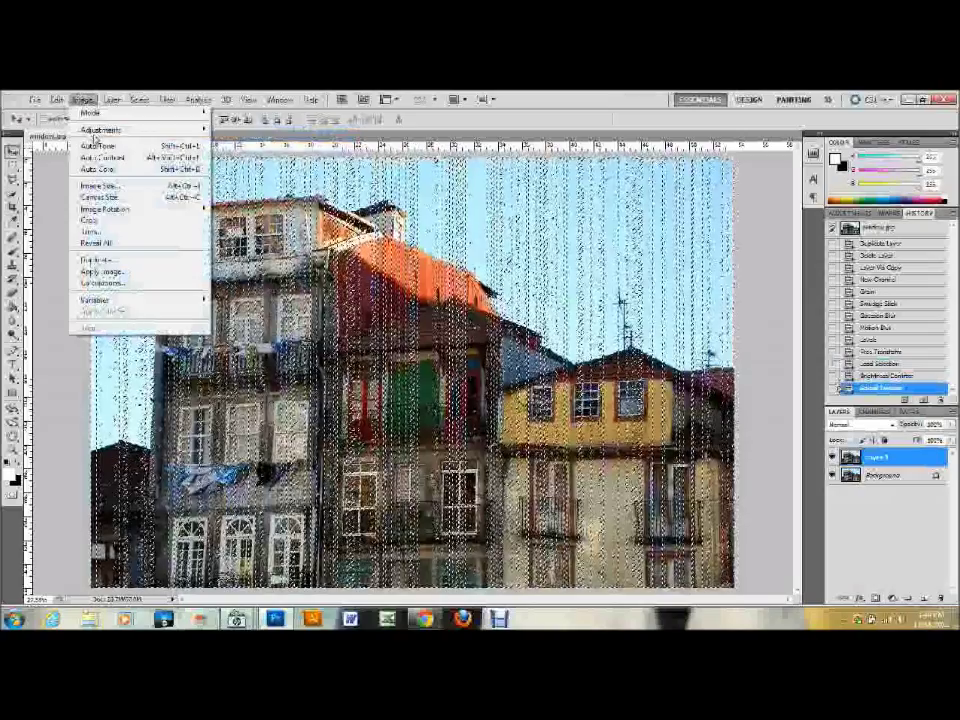
pyautogui.moveTo(176, 133)
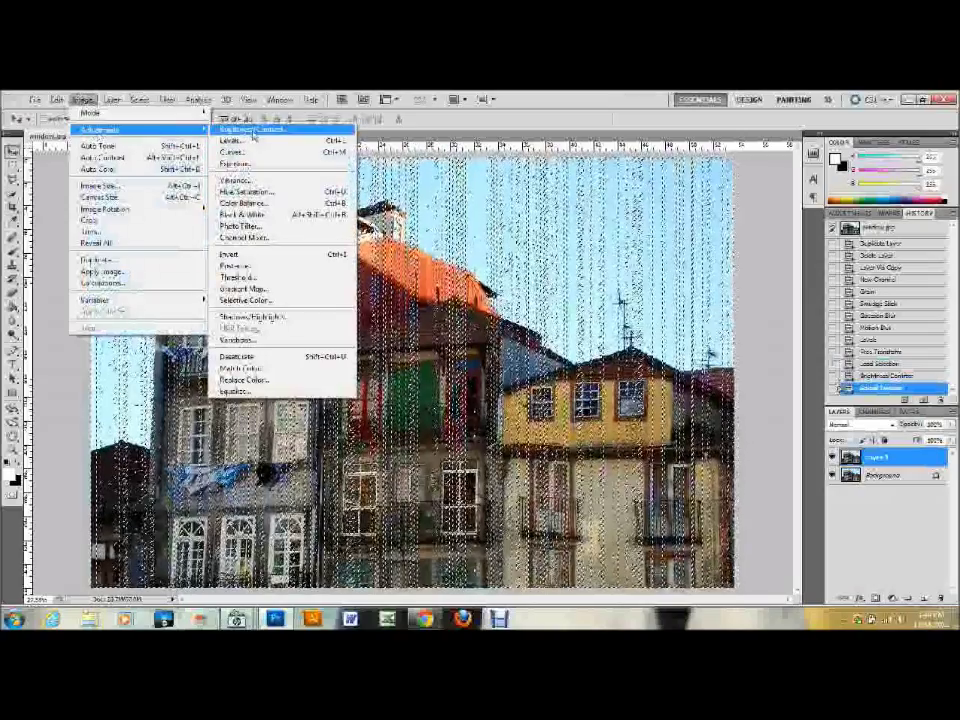
pyautogui.click(252, 131)
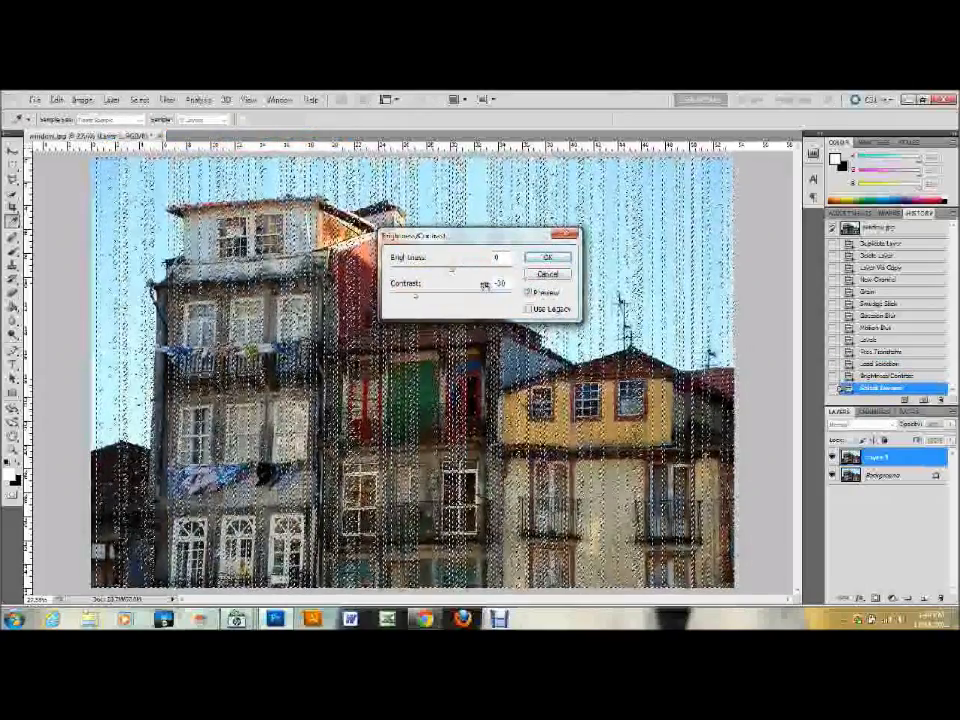
pyautogui.click(549, 259)
pyautogui.press('v')
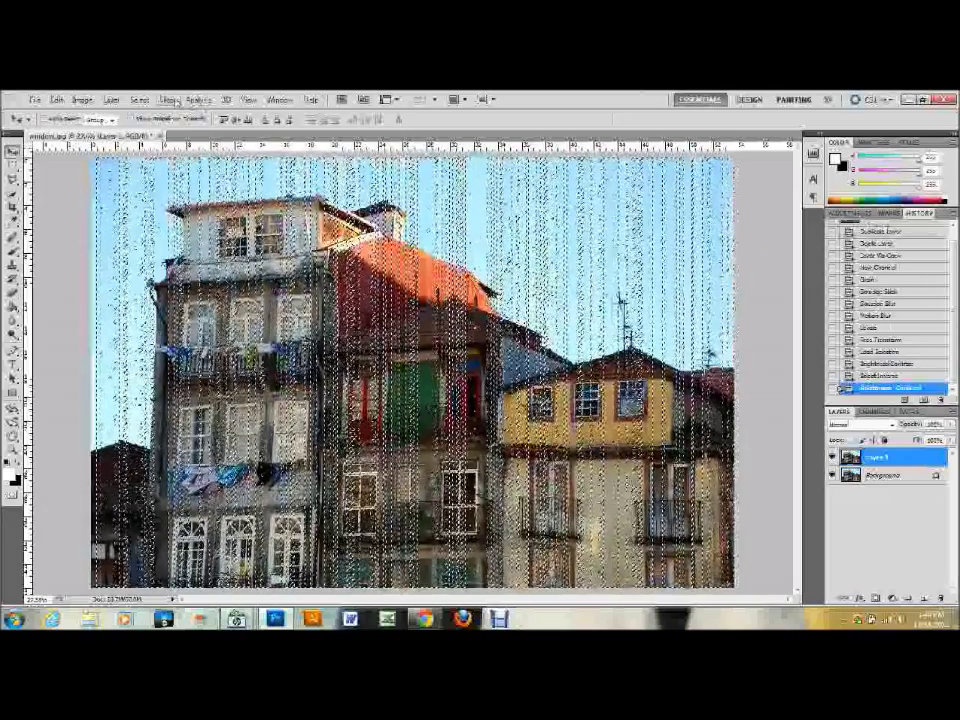
# Step: Apply a 15-pixel Gaussian Blur to the between-streak areas, then deselect
pyautogui.click(167, 100)
pyautogui.moveTo(200, 208)
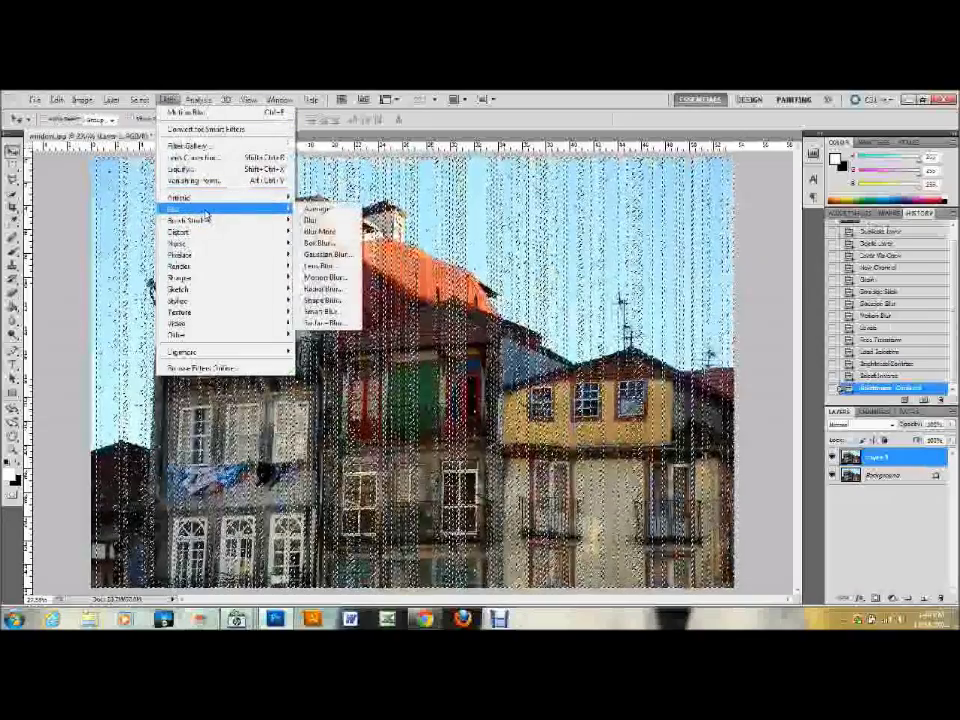
pyautogui.click(326, 254)
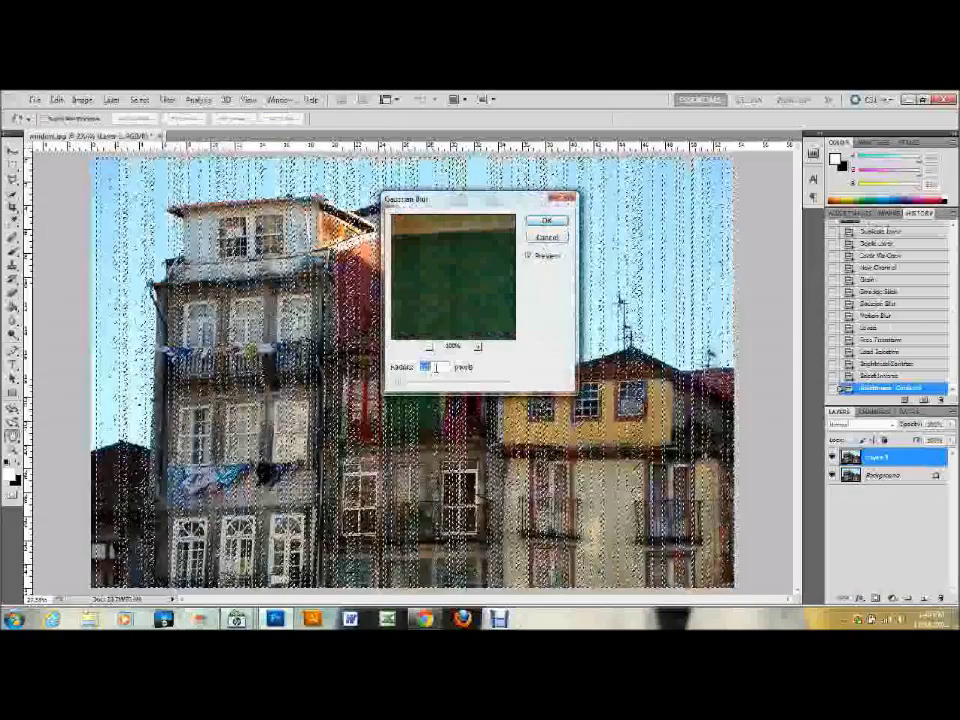
pyautogui.write('15')
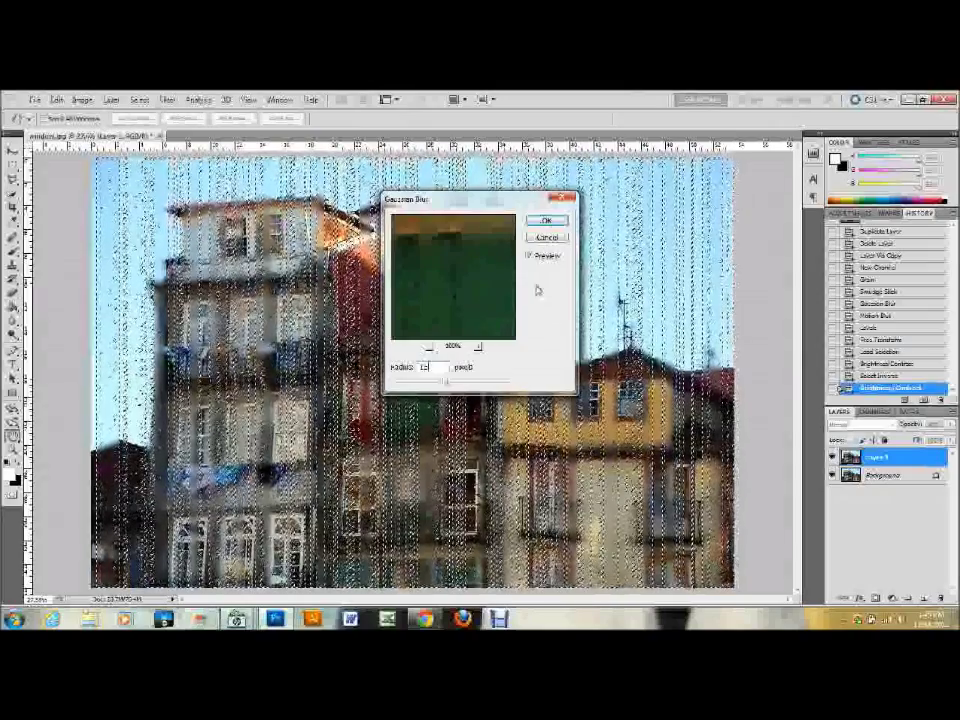
pyautogui.click(543, 222)
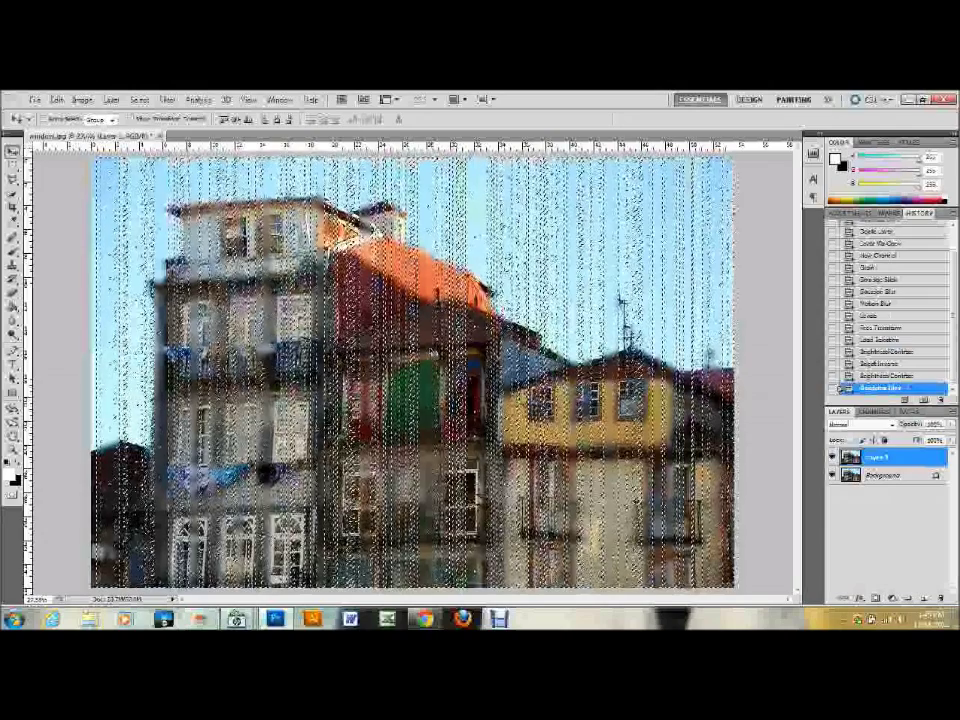
pyautogui.hotkey('ctrl', 'd')
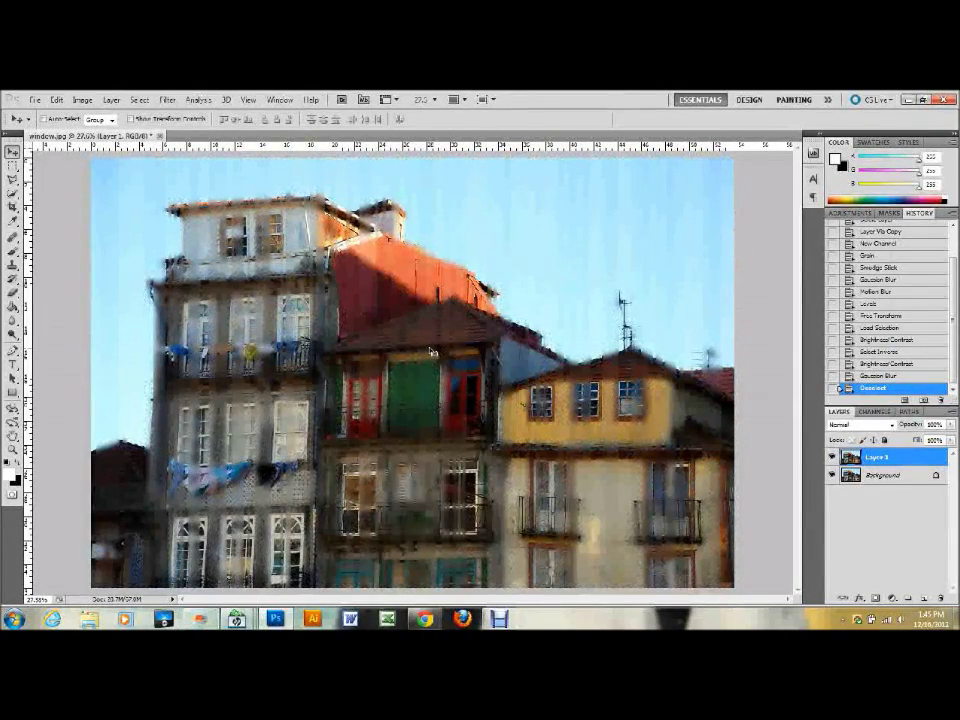
pyautogui.hotkey('ctrl', '+')
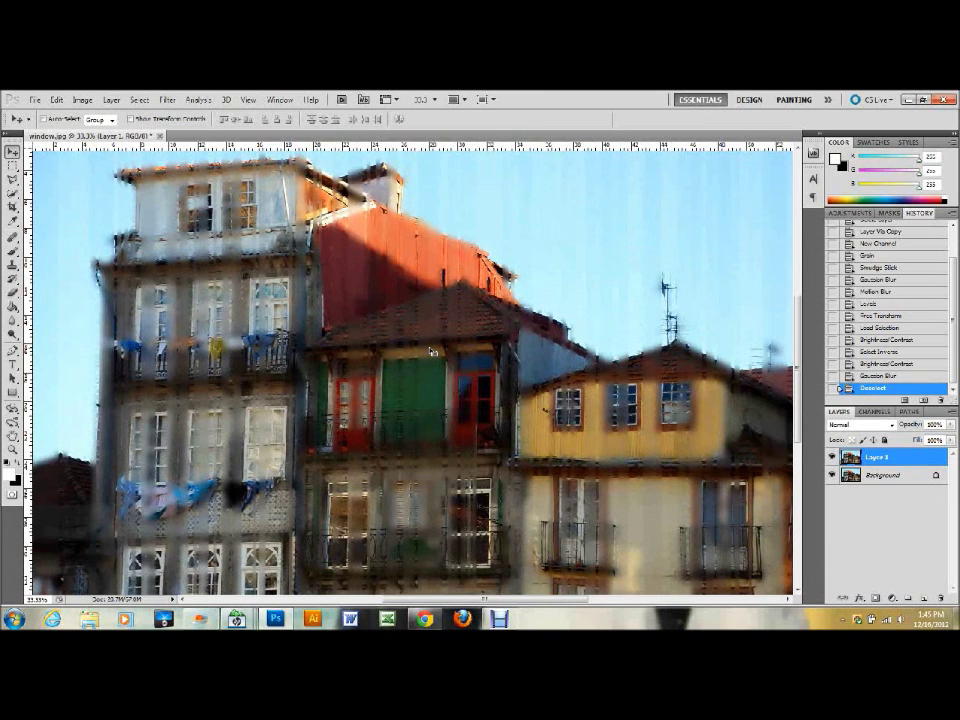